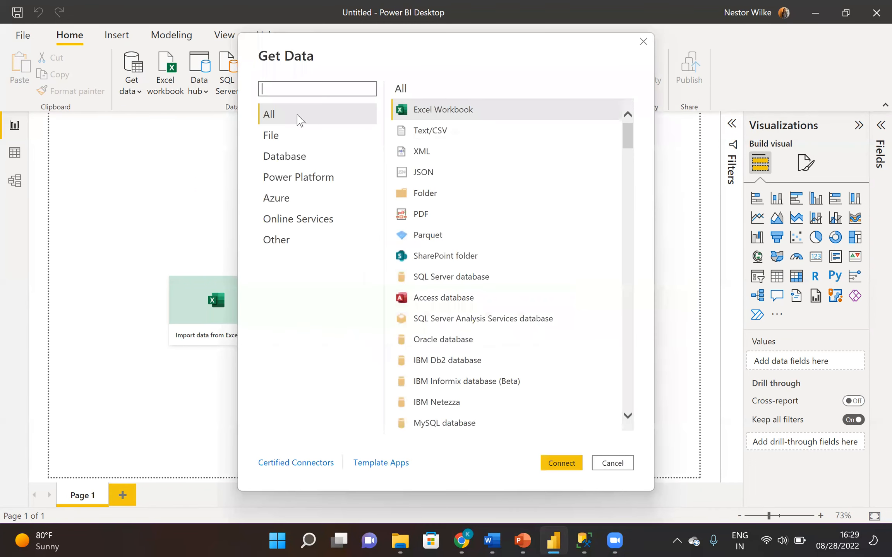
- Search the data sources for "sql" and start a SQL Server database connection
{"action": "type", "text": "sql"}
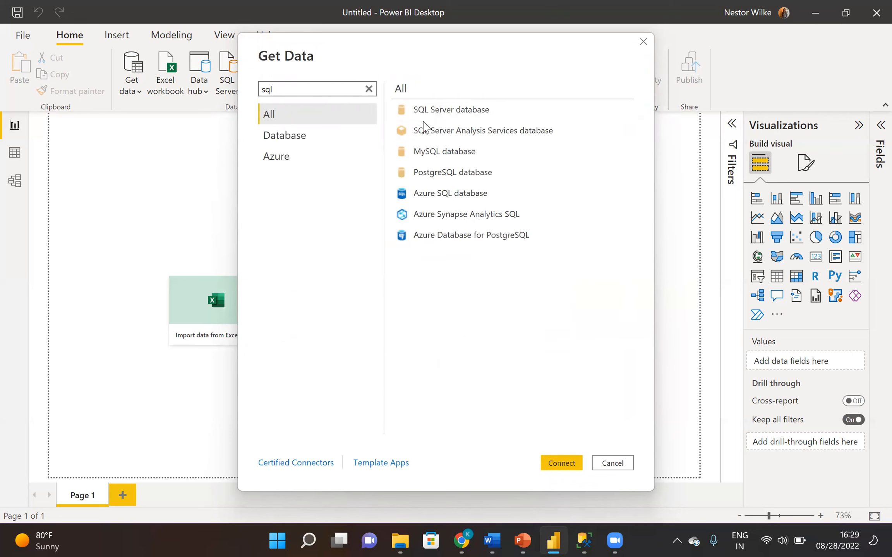
{"action": "double_click", "coordinate": [424, 116]}
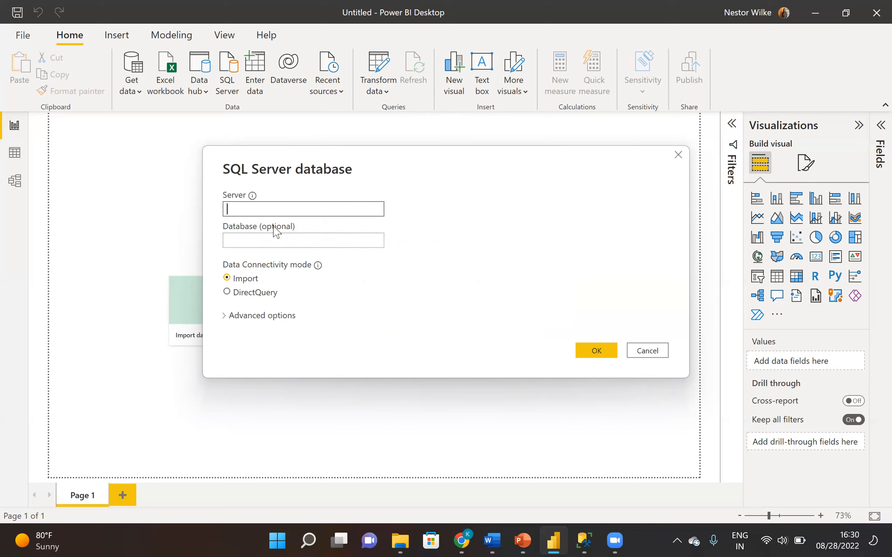
- Switch to SQL Server Management Studio and copy the server's name from its properties
{"action": "left_click", "coordinate": [585, 540]}
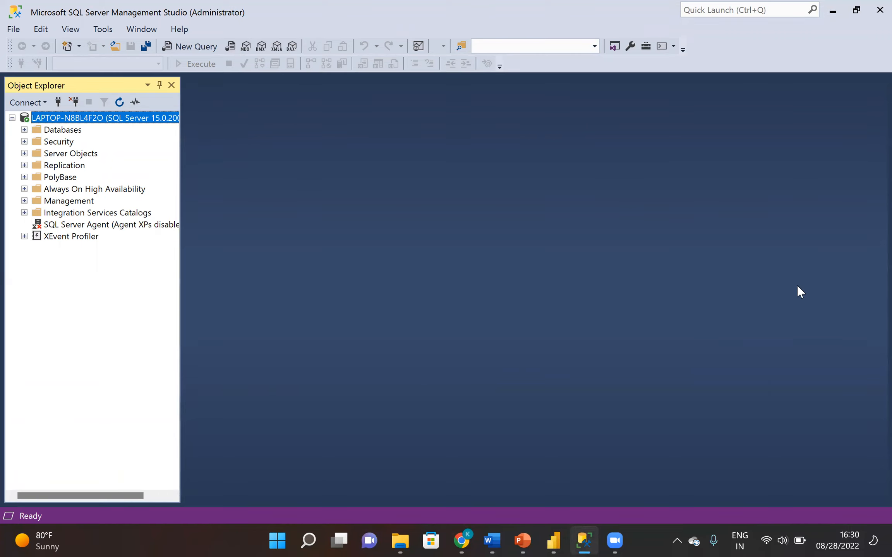
{"action": "right_click", "coordinate": [115, 120]}
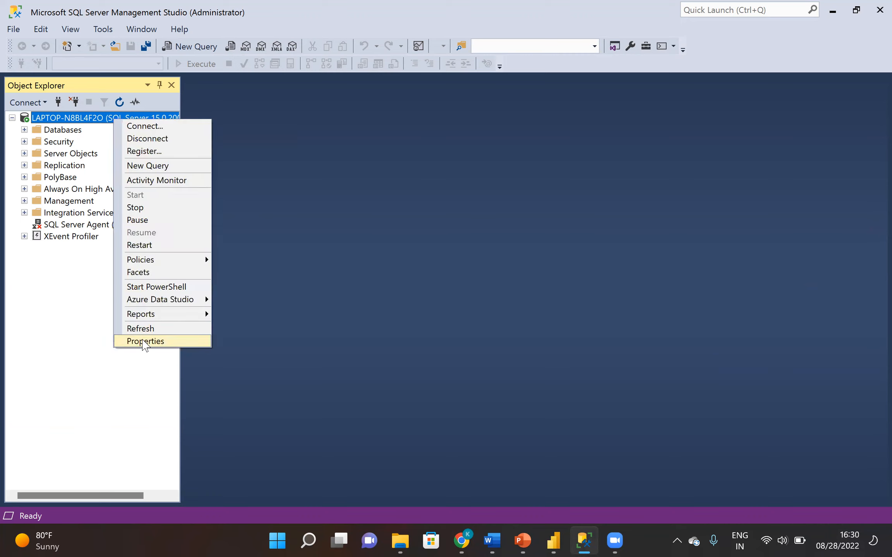
{"action": "left_click", "coordinate": [167, 342]}
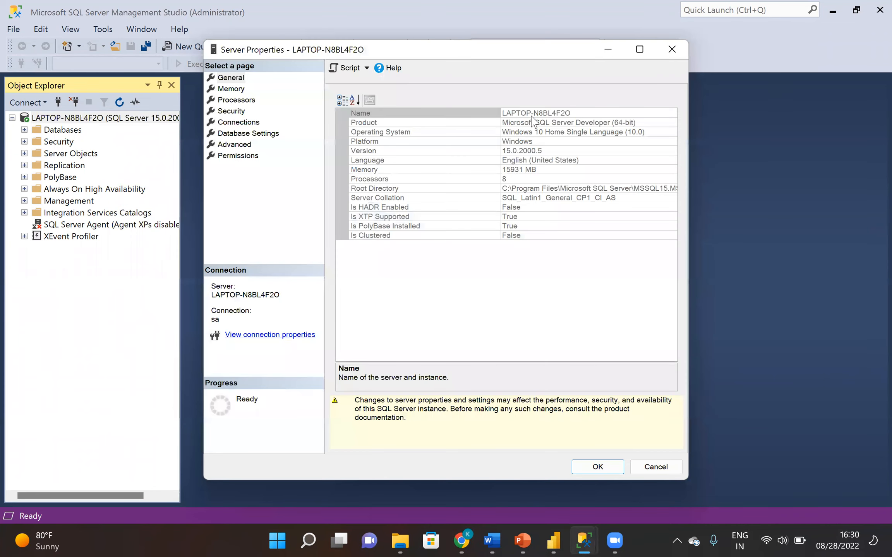
{"action": "left_click", "coordinate": [532, 113]}
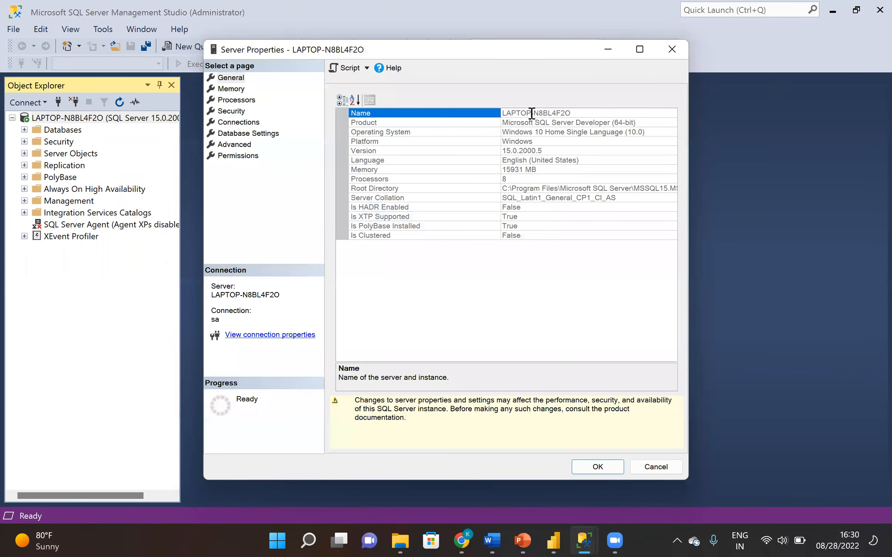
{"action": "left_click", "coordinate": [532, 114]}
{"action": "key", "text": "ctrl+c"}
- Return to Power BI Desktop and paste LAPTOP-N8BL4F2O as the server of the SQL Server connection
{"action": "key", "text": "alt+Tab"}
{"action": "key", "text": "alt+Tab"}
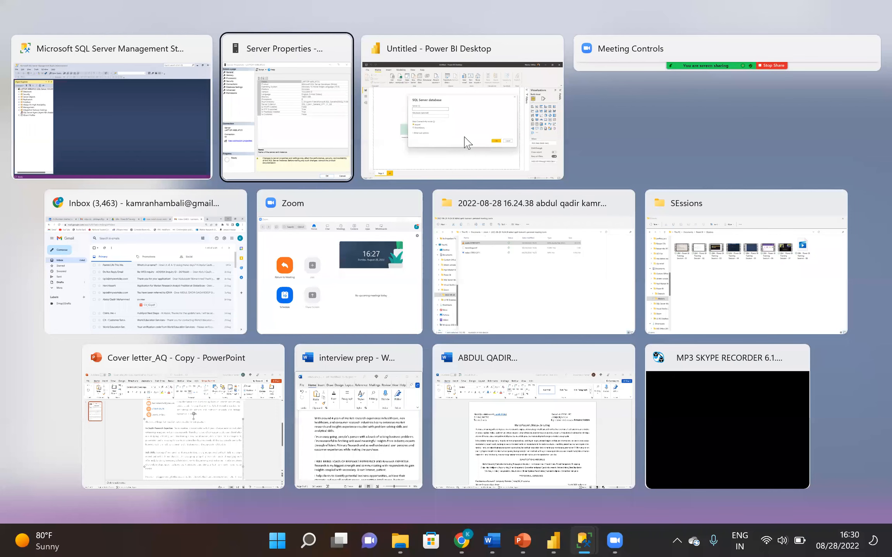
{"action": "key", "text": "alt+Tab"}
{"action": "key", "text": "ctrl+v"}
{"action": "key", "text": "Tab"}
- Switch to SQL Server Management Studio and copy the name of the AdventureWorks2019 database from its properties
{"action": "key", "text": "alt+Tab"}
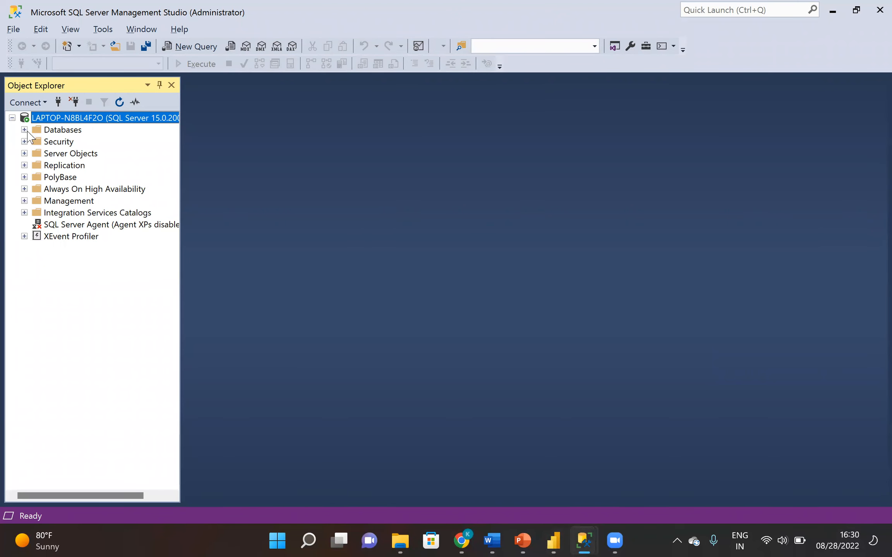
{"action": "left_click", "coordinate": [24, 130]}
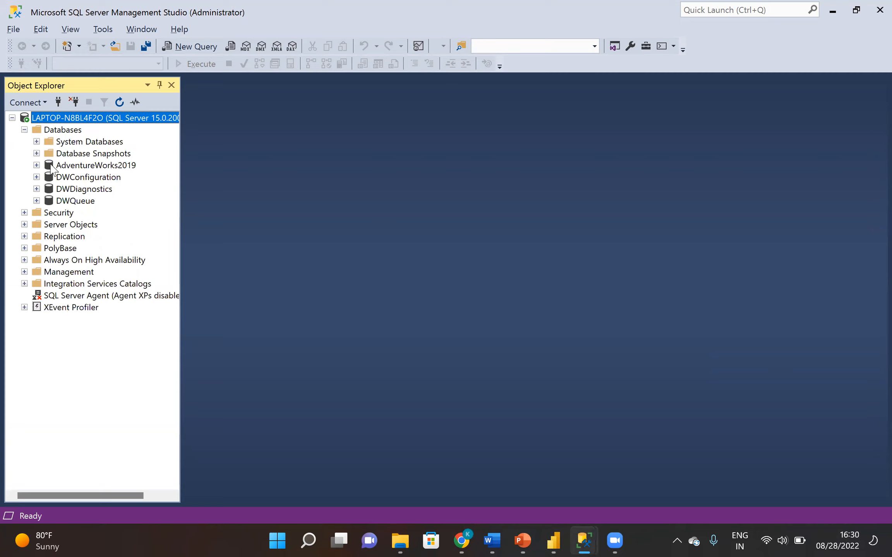
{"action": "left_click", "coordinate": [80, 167]}
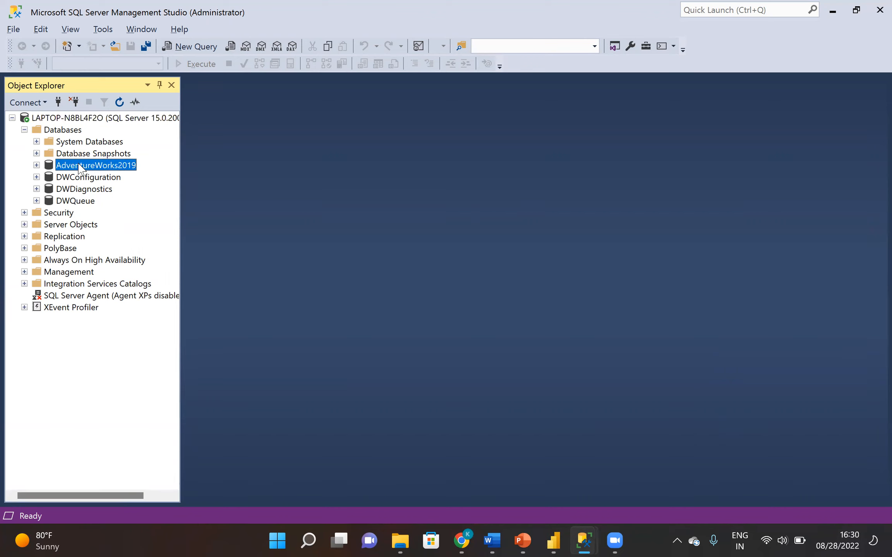
{"action": "right_click", "coordinate": [80, 167]}
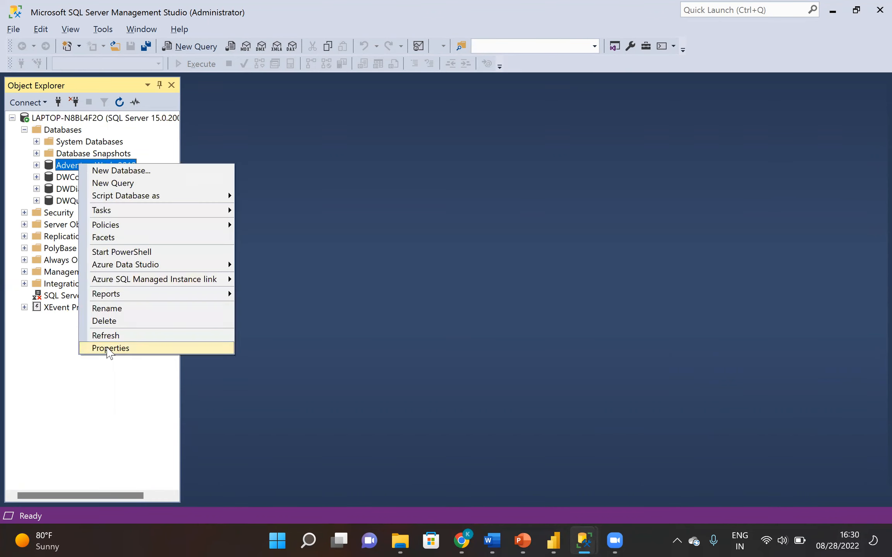
{"action": "left_click", "coordinate": [110, 349]}
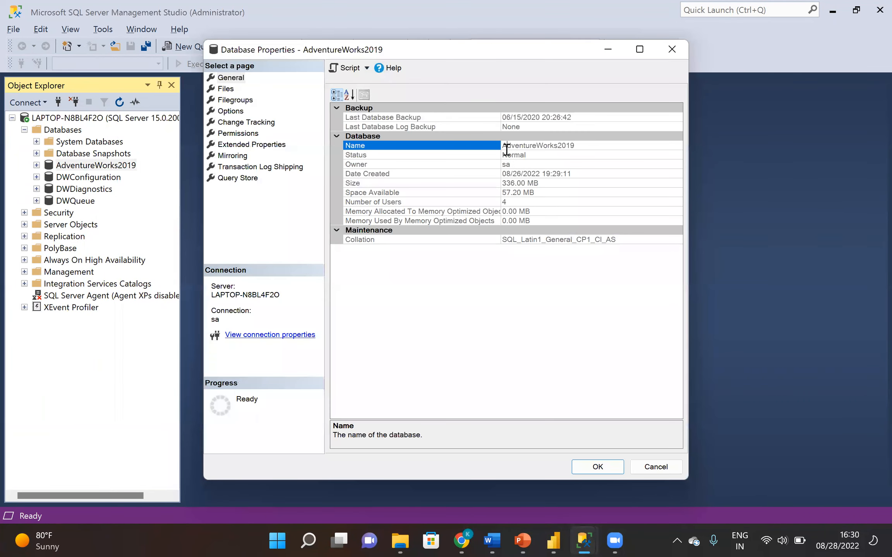
{"action": "left_click", "coordinate": [507, 146]}
{"action": "key", "text": "ctrl+c"}
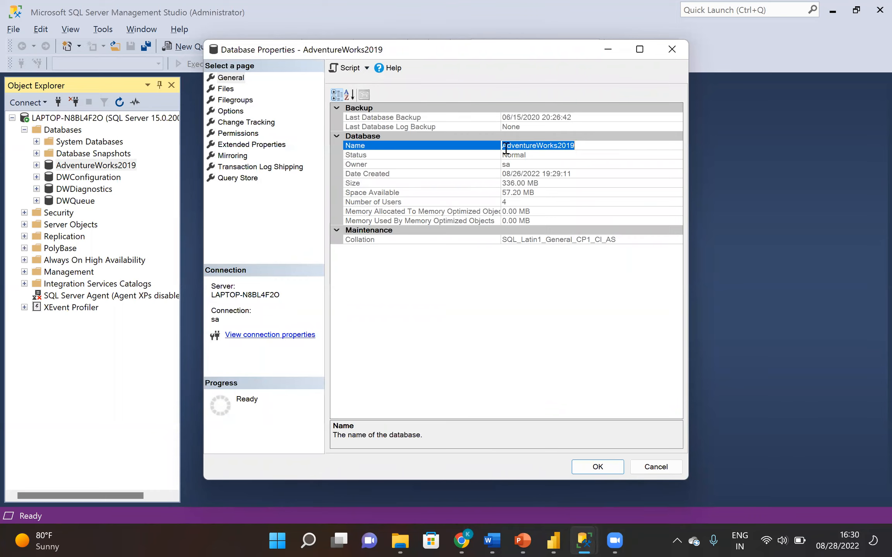
{"action": "key", "text": "Escape"}
- Return to Power BI Desktop and paste AdventureWorks2019 as the database of the SQL Server connection
{"action": "key", "text": "alt+Tab"}
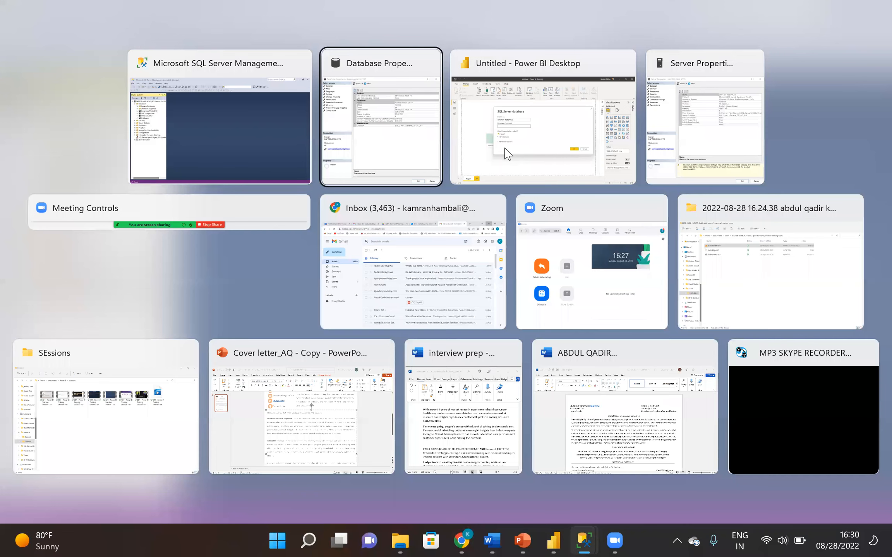
{"action": "key", "text": "Tab"}
{"action": "left_click", "coordinate": [281, 244]}
{"action": "key", "text": "ctrl+v"}
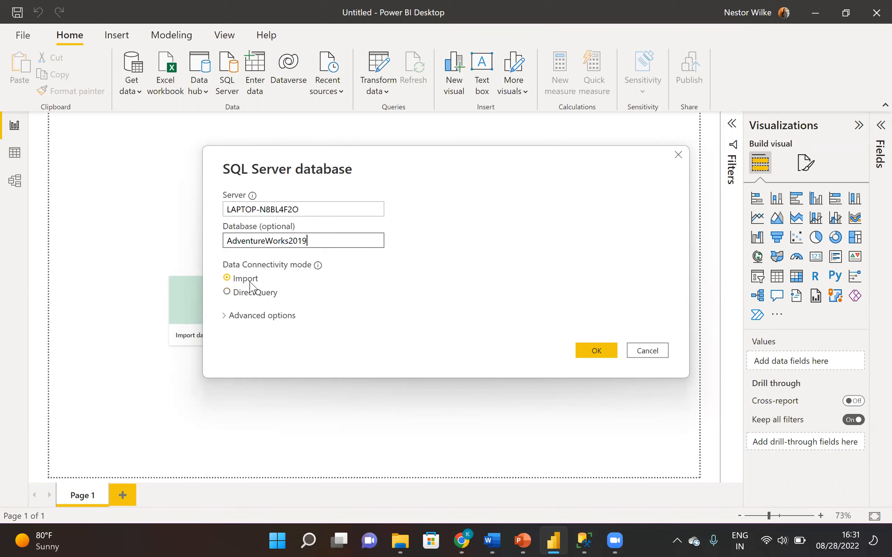
- Connect to the database in Import mode and select the Production.ProductDescription table for loading
{"action": "left_click", "coordinate": [585, 354]}
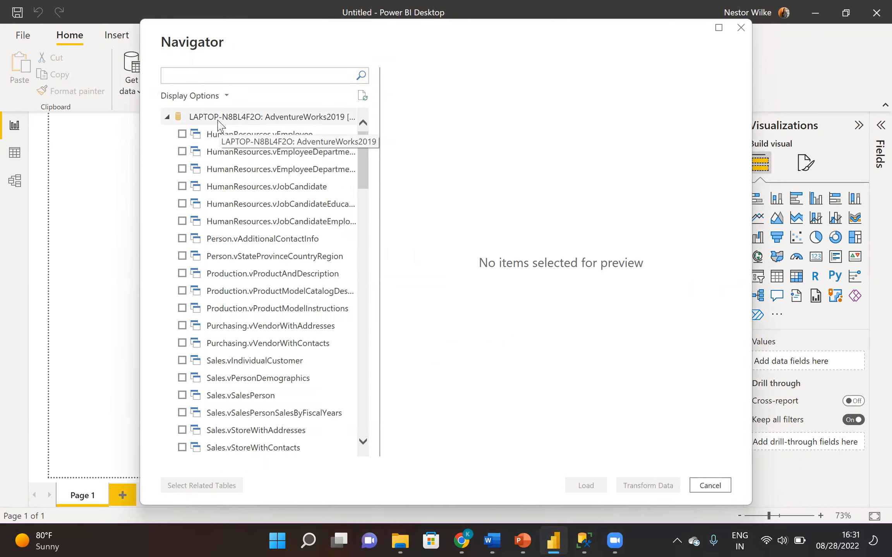
{"action": "scroll", "coordinate": [363, 170], "scroll_direction": "down", "scroll_amount": 10}
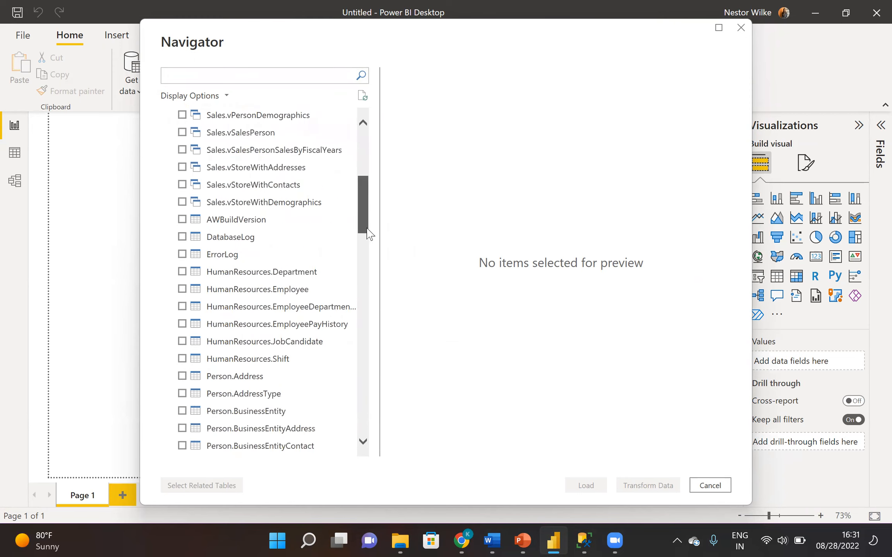
{"action": "left_click_drag", "start_coordinate": [372, 291], "coordinate": [391, 271]}
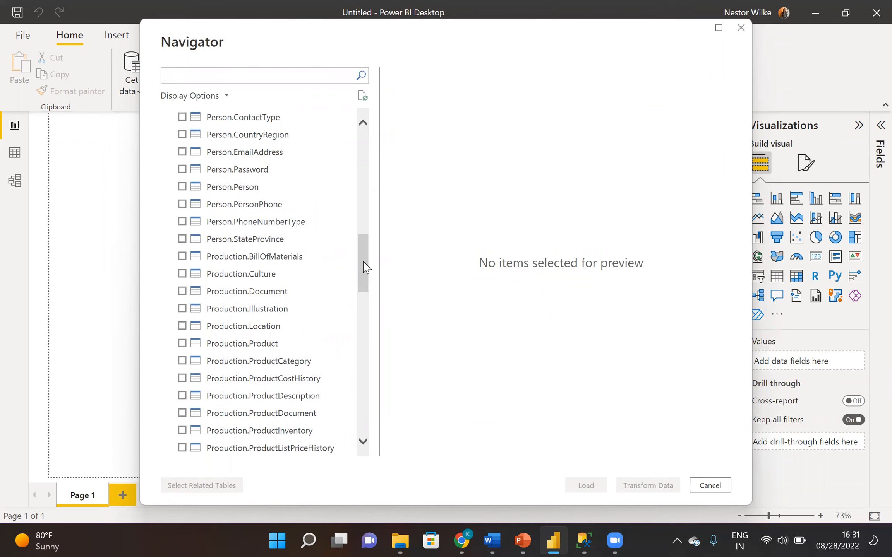
{"action": "left_click_drag", "start_coordinate": [366, 267], "coordinate": [358, 284]}
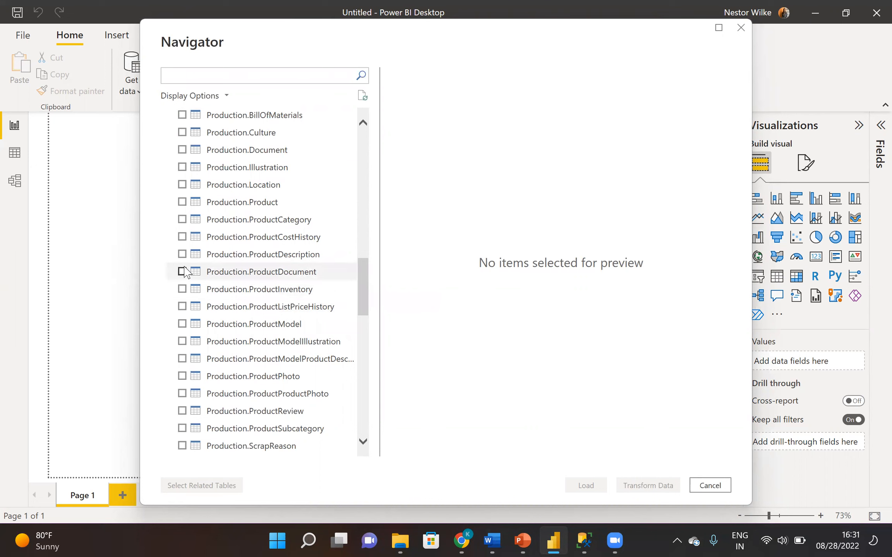
{"action": "left_click", "coordinate": [183, 255]}
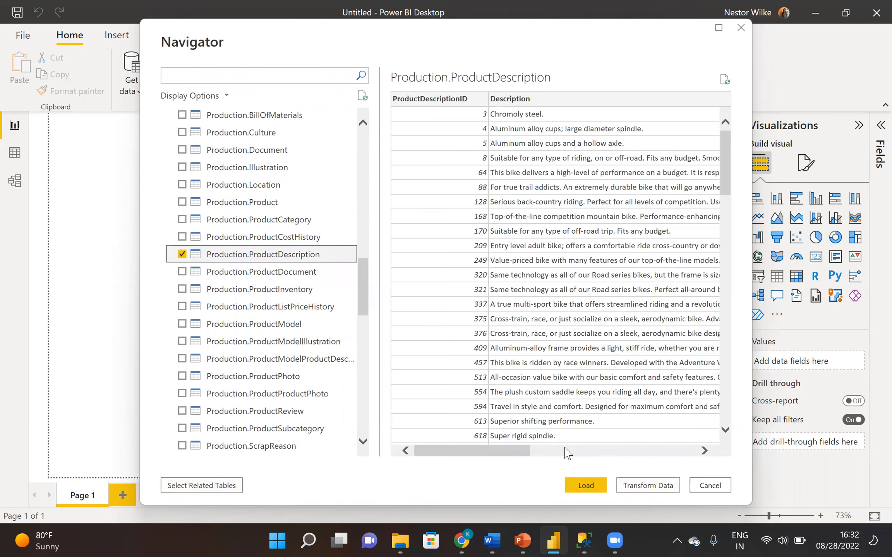
- Open the selected ProductDescription table in Power Query Editor for transformation and look through its columns
{"action": "left_click_drag", "start_coordinate": [500, 452], "coordinate": [561, 452]}
{"action": "left_click_drag", "start_coordinate": [705, 436], "coordinate": [467, 432]}
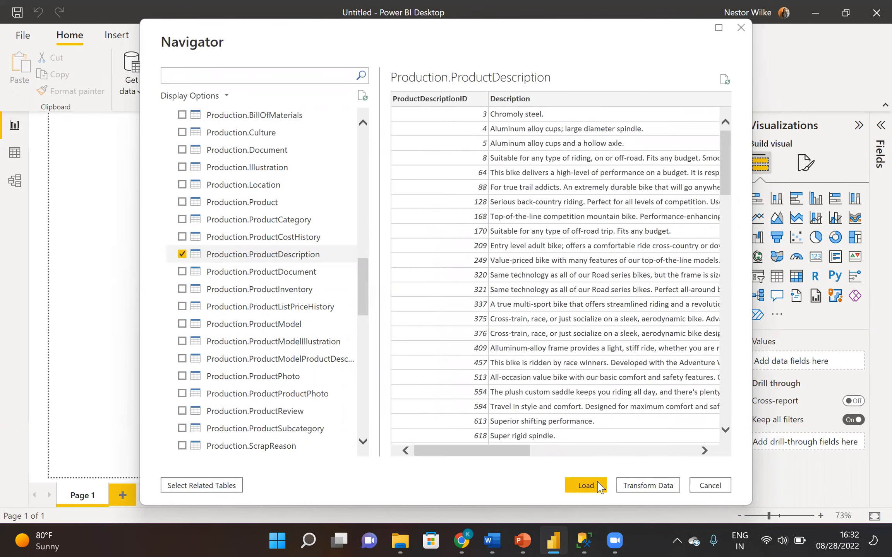
{"action": "left_click", "coordinate": [637, 487]}
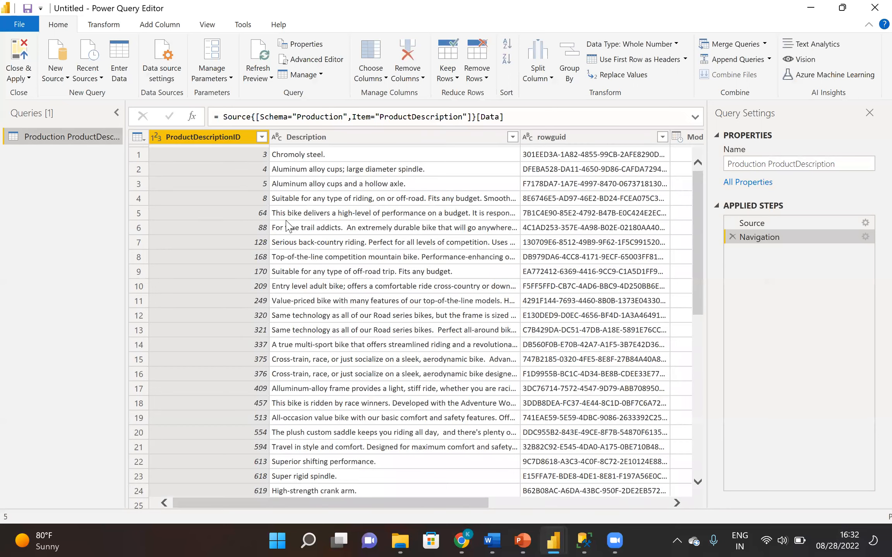
{"action": "left_click_drag", "start_coordinate": [239, 503], "coordinate": [199, 484]}
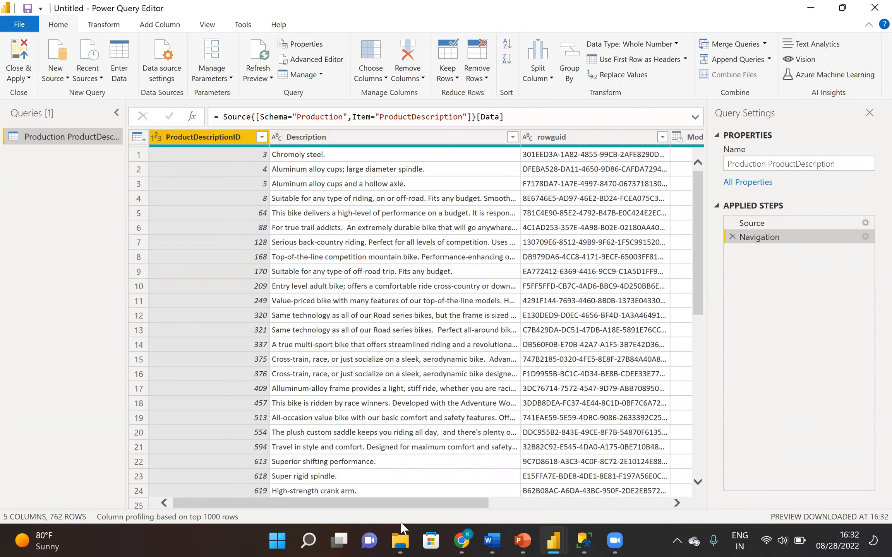
{"action": "left_click_drag", "start_coordinate": [418, 504], "coordinate": [239, 489]}
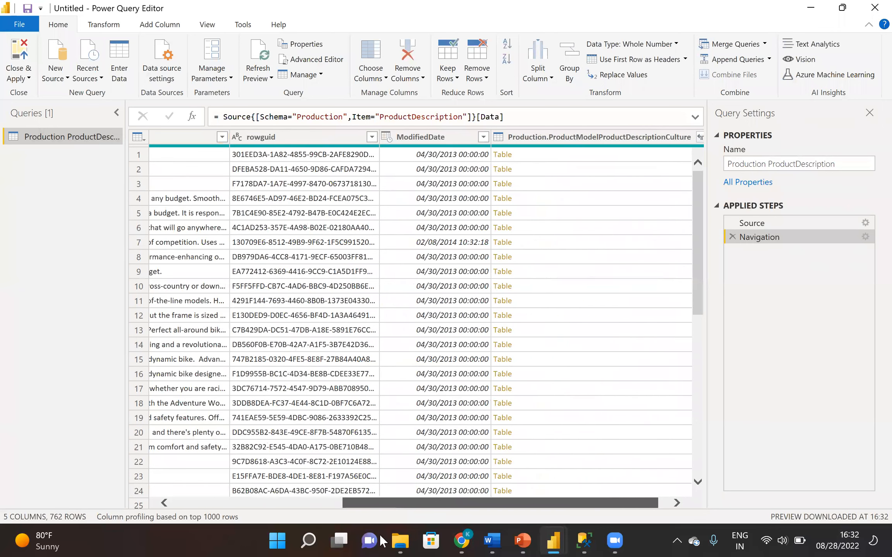
- Switch to SQL Server Management Studio, list the AdventureWorks2019 tables and widen Object Explorer to show full table names
{"action": "mouse_move", "coordinate": [586, 541]}
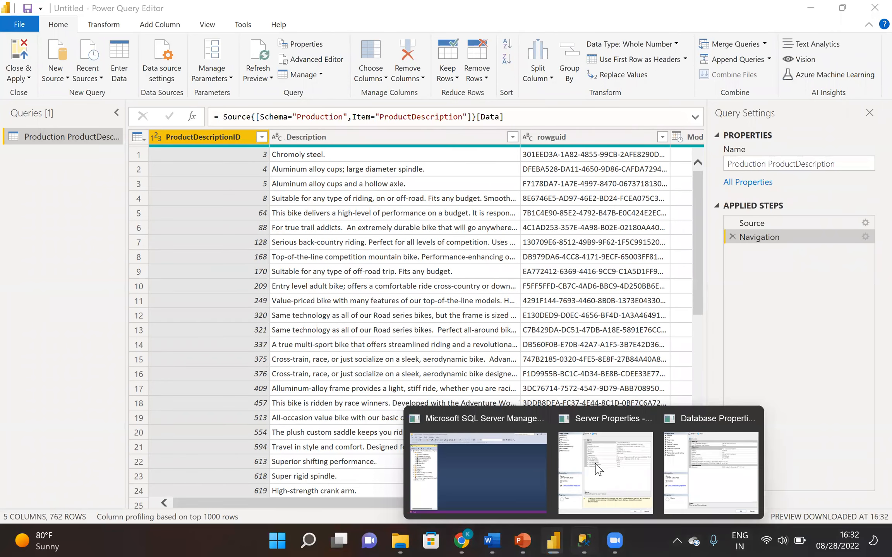
{"action": "left_click", "coordinate": [502, 465]}
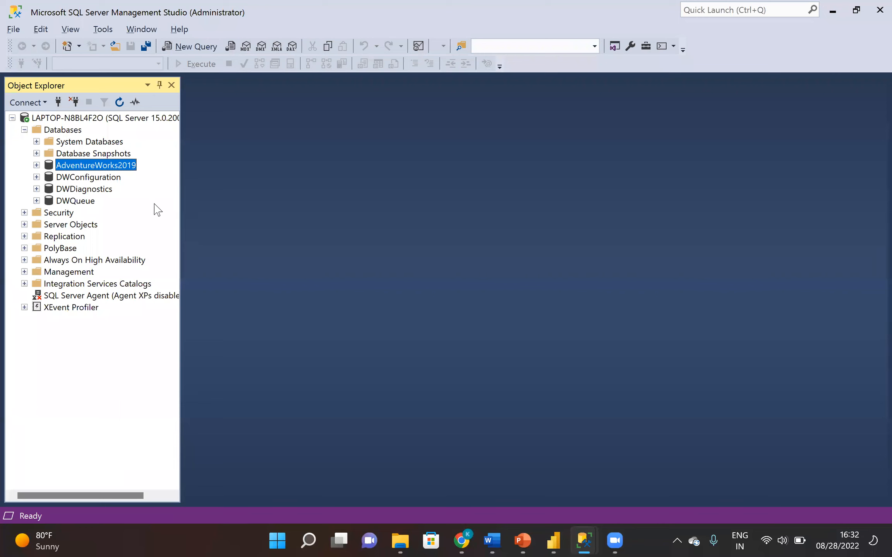
{"action": "left_click", "coordinate": [37, 165]}
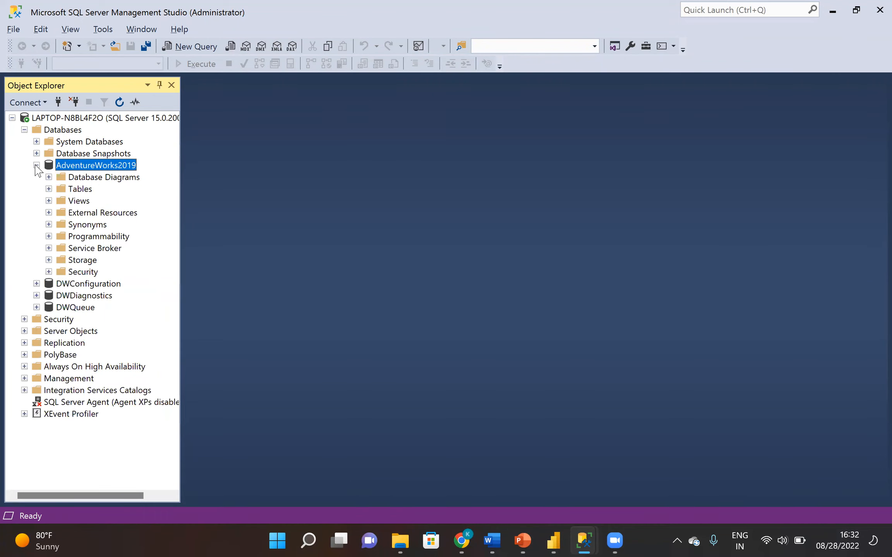
{"action": "left_click", "coordinate": [49, 189]}
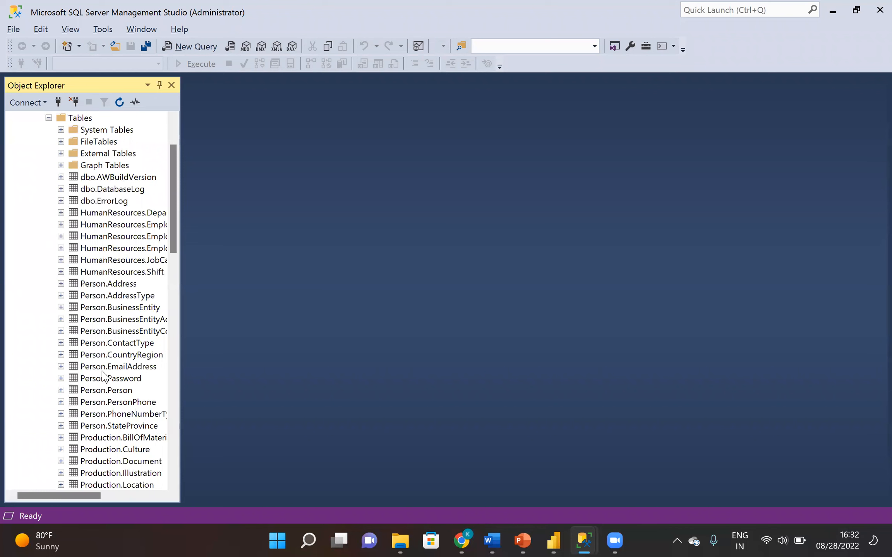
{"action": "scroll", "coordinate": [103, 376], "scroll_direction": "down", "scroll_amount": 1}
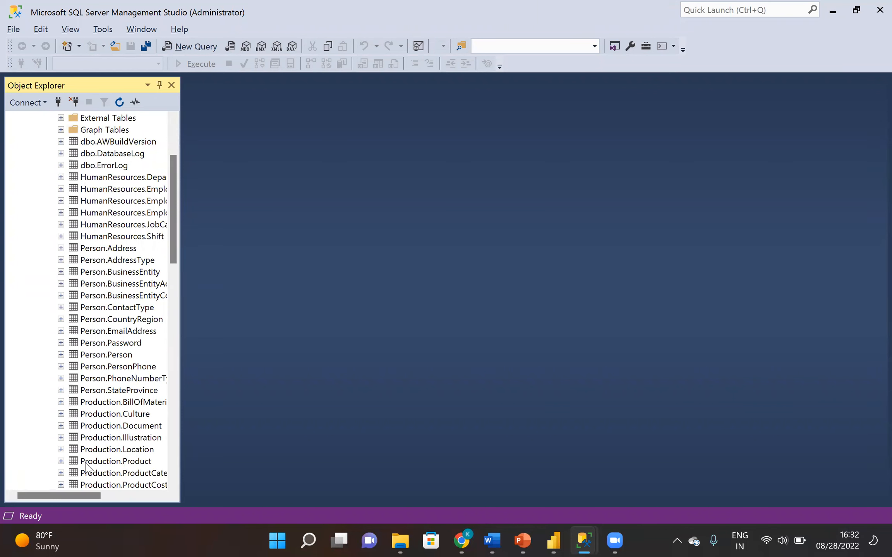
{"action": "scroll", "coordinate": [86, 466], "scroll_direction": "down", "scroll_amount": 2}
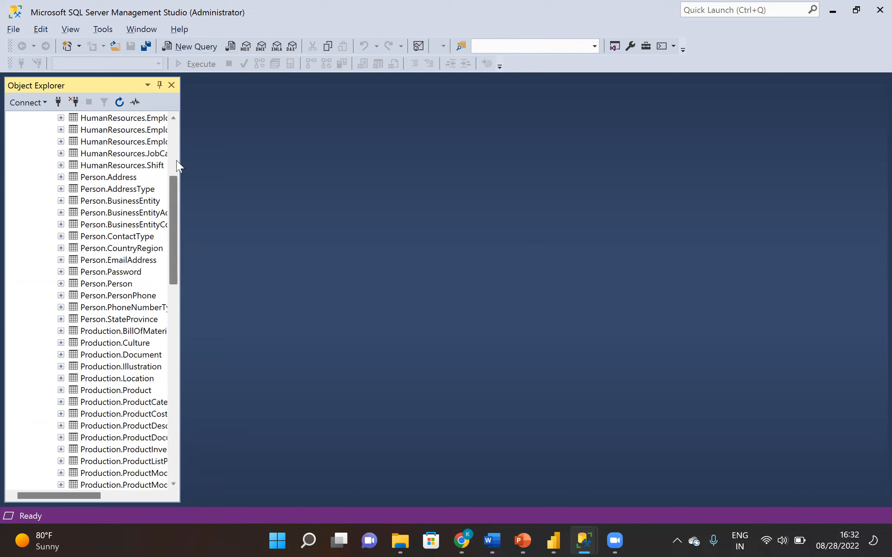
{"action": "left_click_drag", "start_coordinate": [181, 109], "coordinate": [324, 132]}
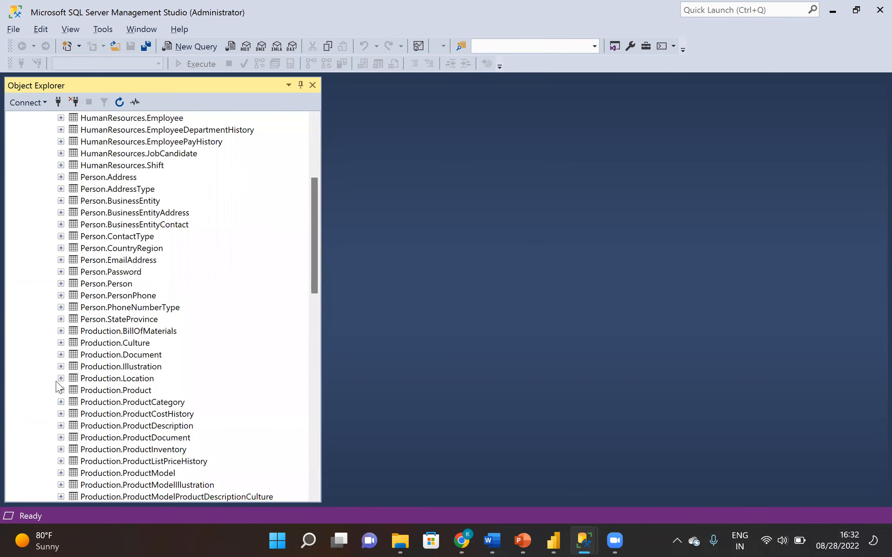
- Expand the Production.ProductDescription table to examine its subfolders, and collapse it again
{"action": "left_click", "coordinate": [116, 427]}
{"action": "double_click", "coordinate": [76, 428]}
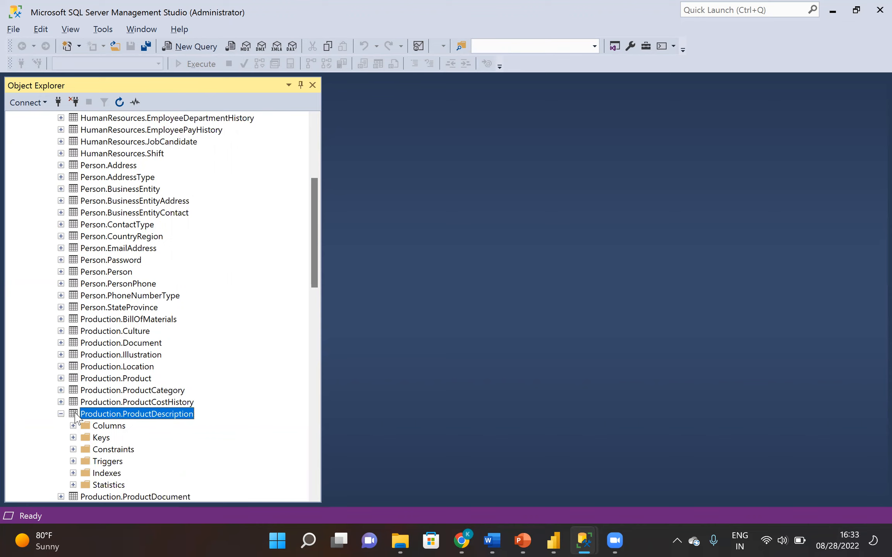
{"action": "double_click", "coordinate": [75, 416]}
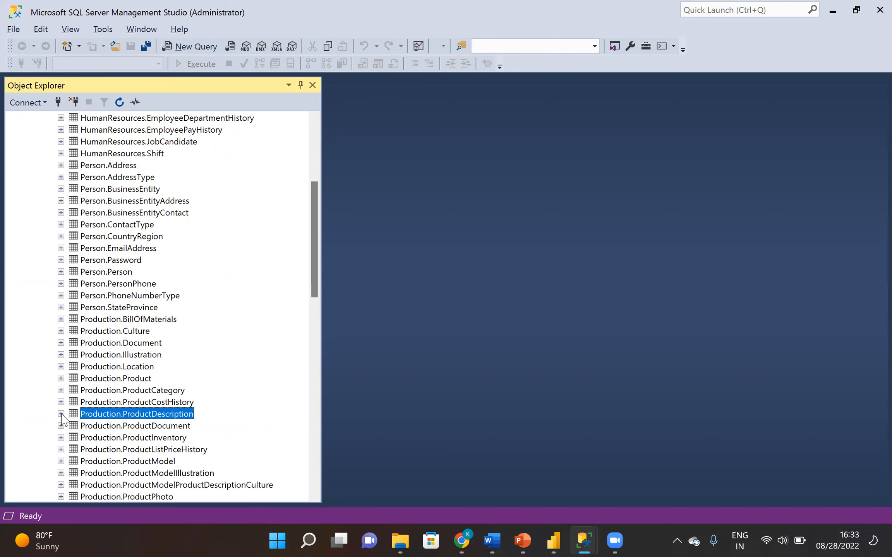
{"action": "left_click", "coordinate": [61, 413]}
{"action": "scroll", "coordinate": [80, 418], "scroll_direction": "down", "scroll_amount": 1}
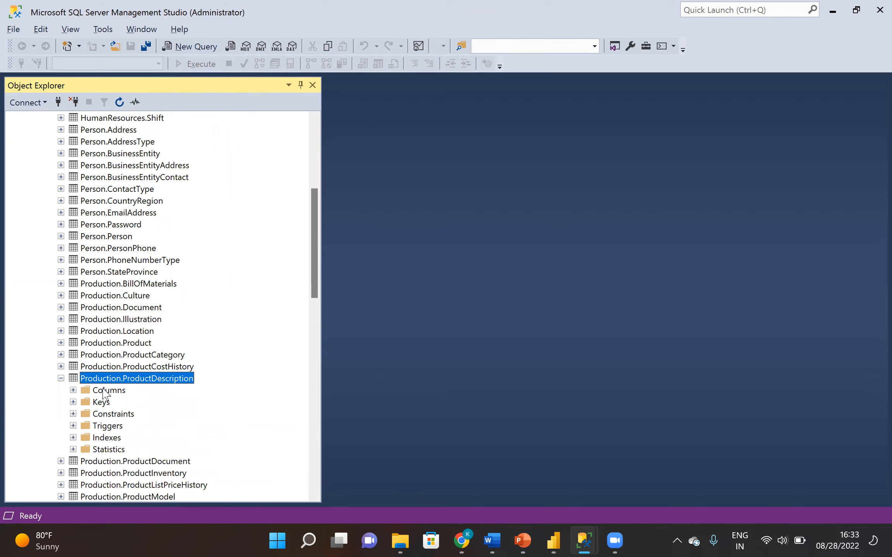
{"action": "double_click", "coordinate": [98, 380]}
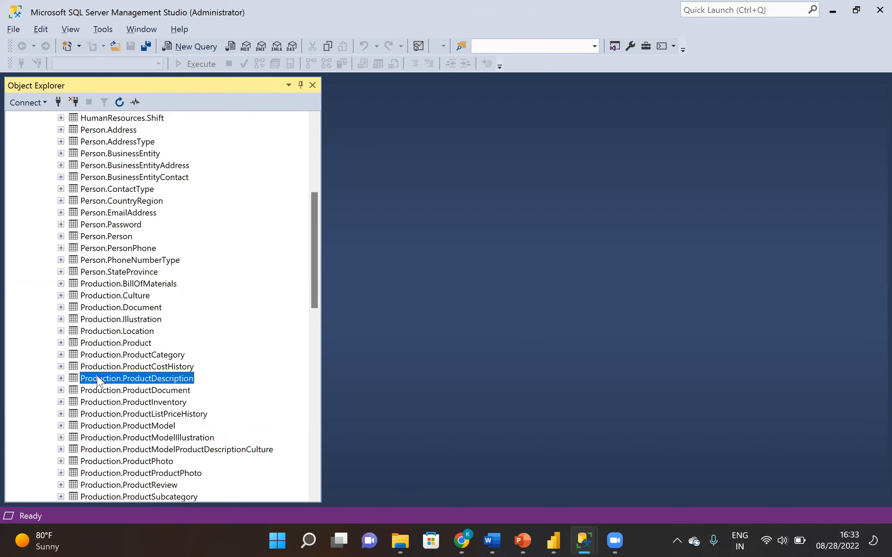
- Query the top 1000 rows of the Production.ProductDescription table and look through the result rows
{"action": "right_click", "coordinate": [99, 379]}
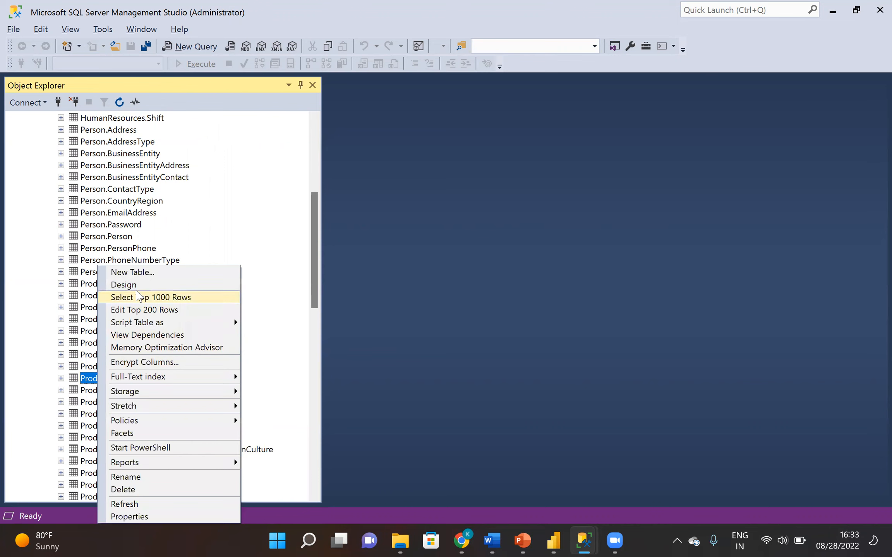
{"action": "left_click", "coordinate": [144, 303]}
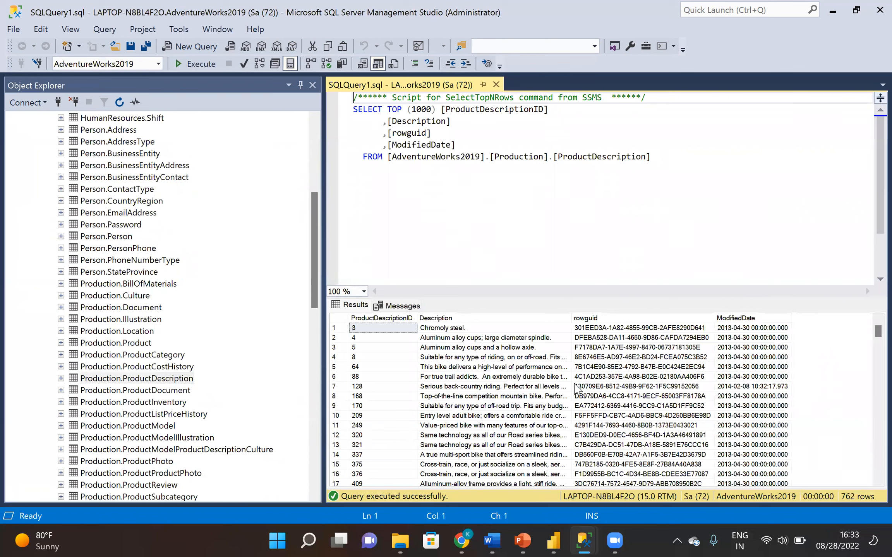
{"action": "scroll", "coordinate": [577, 404], "scroll_direction": "down", "scroll_amount": 3}
{"action": "scroll", "coordinate": [576, 406], "scroll_direction": "up", "scroll_amount": 3}
- Switch to Power Query Editor and examine the ProductDescription rows and columns for comparison with the source table
{"action": "key", "text": "alt+Tab"}
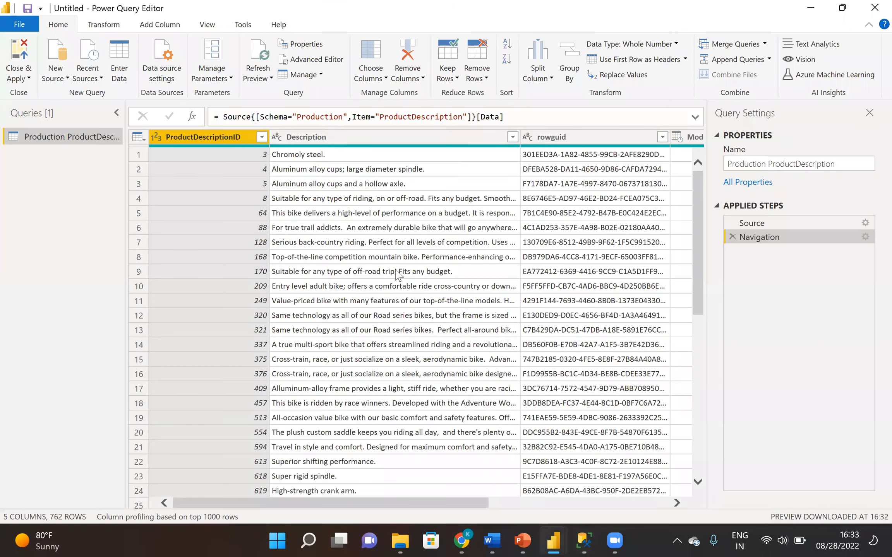
{"action": "scroll", "coordinate": [570, 300], "scroll_direction": "down", "scroll_amount": 3}
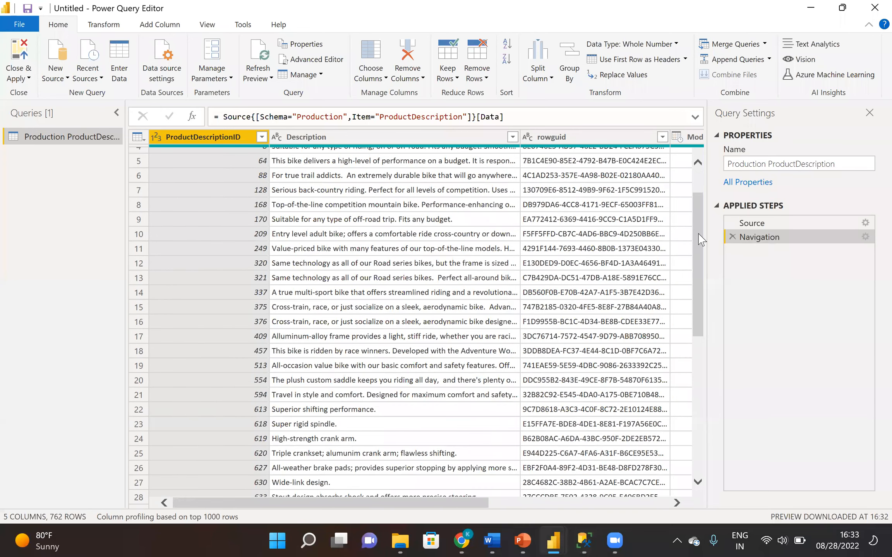
{"action": "scroll", "coordinate": [697, 167], "scroll_direction": "up", "scroll_amount": 3}
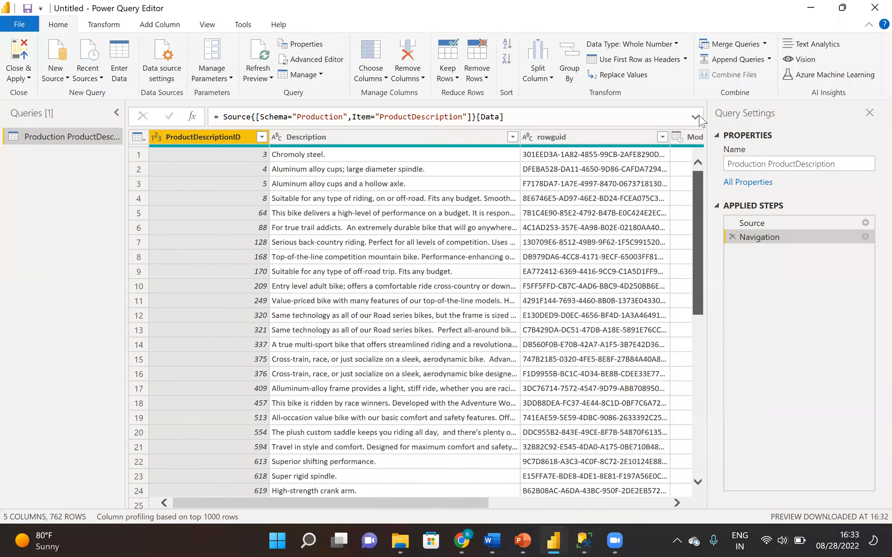
{"action": "left_click_drag", "start_coordinate": [201, 504], "coordinate": [271, 504]}
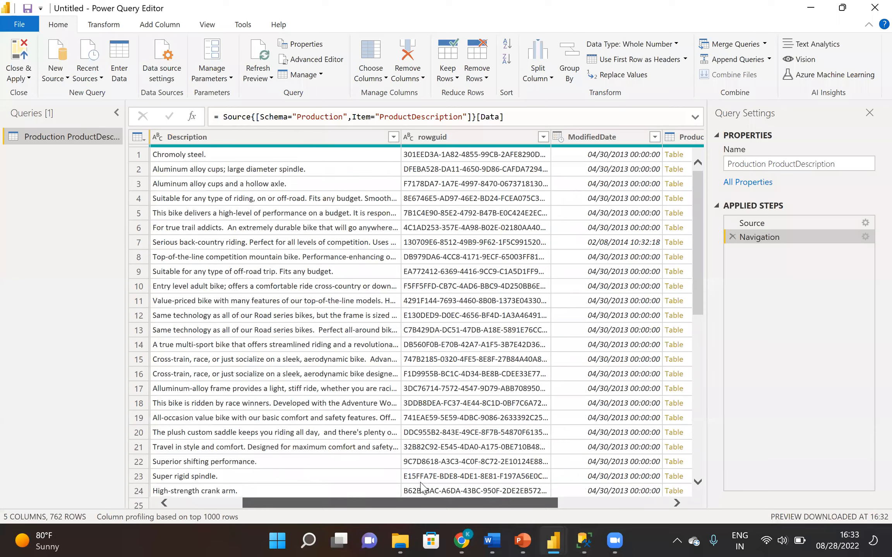
{"action": "left_click_drag", "start_coordinate": [196, 466], "coordinate": [51, 114]}
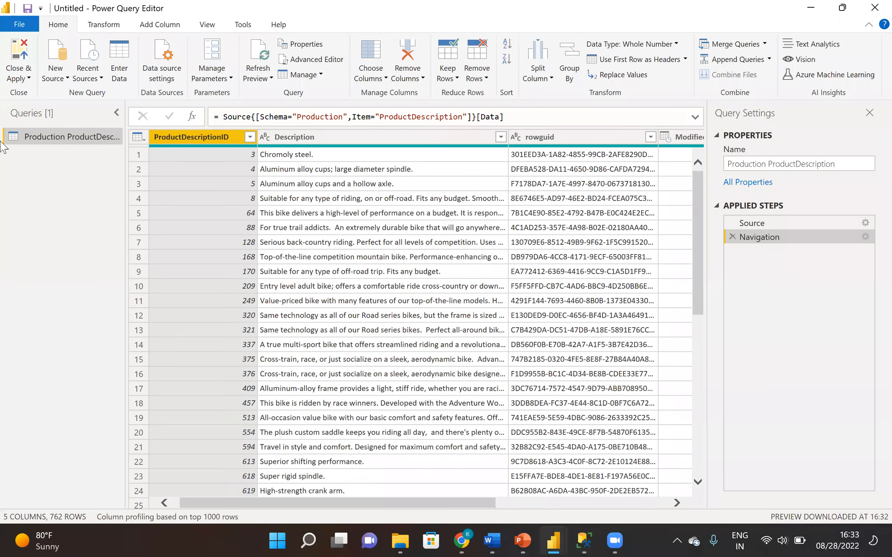
{"action": "scroll", "coordinate": [419, 304], "scroll_direction": "down", "scroll_amount": 3}
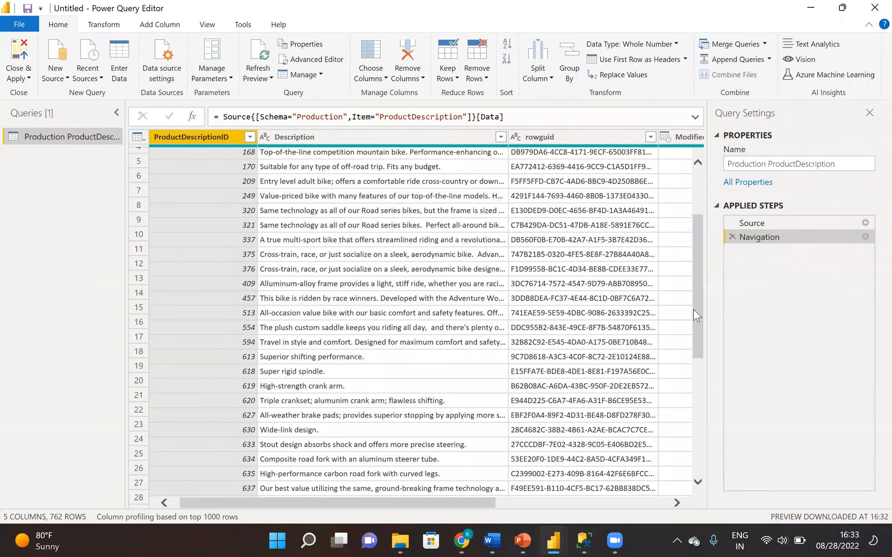
{"action": "scroll", "coordinate": [677, 467], "scroll_direction": "down", "scroll_amount": 20}
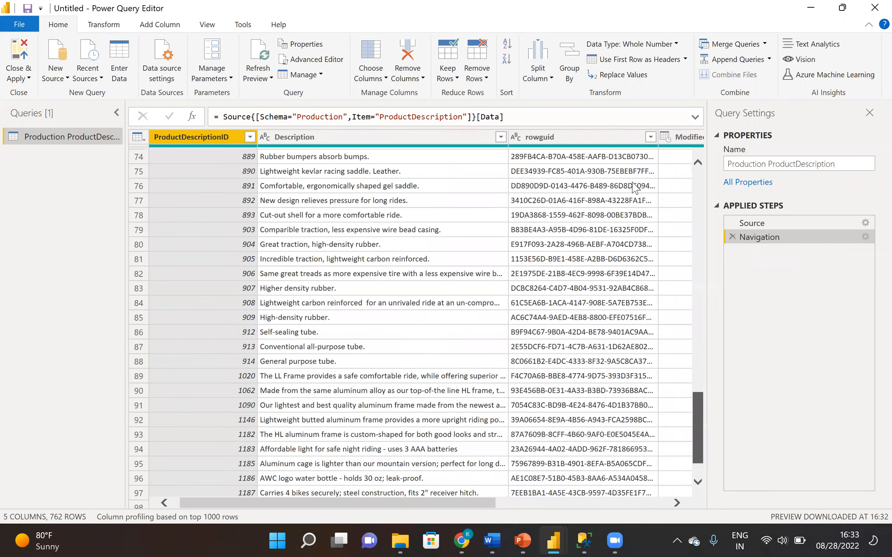
{"action": "scroll", "coordinate": [677, 191], "scroll_direction": "up", "scroll_amount": 20}
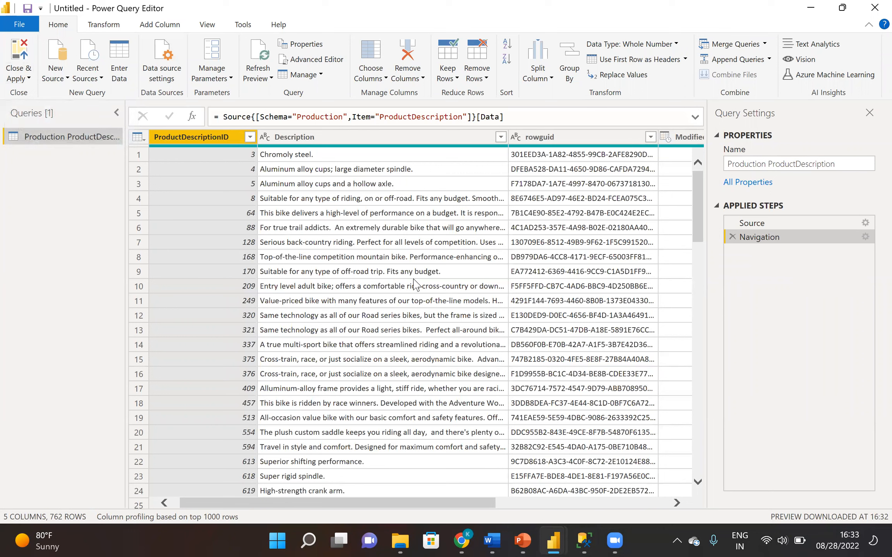
- Apply the query and close Power Query Editor, recheck the source rows in Management Studio, and display the loaded table in Power BI's Data view
{"action": "left_click", "coordinate": [16, 79]}
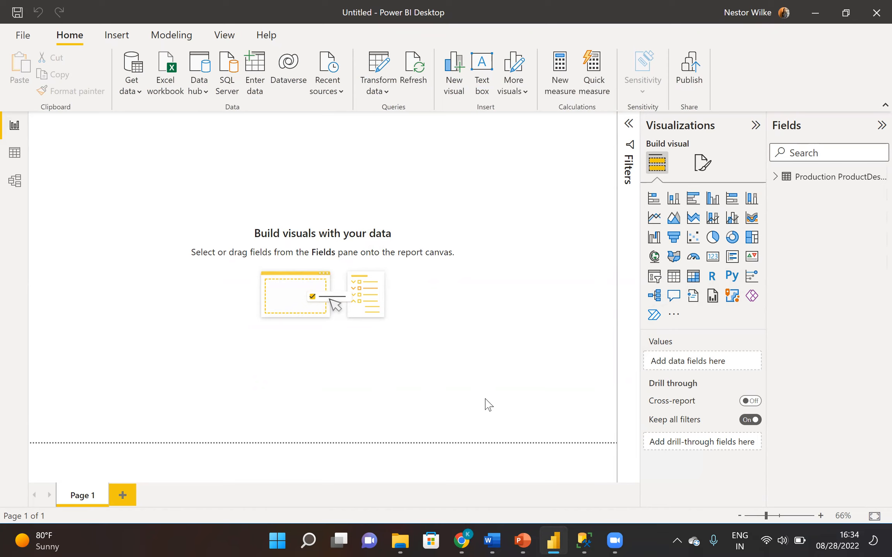
{"action": "key", "text": "alt+Tab"}
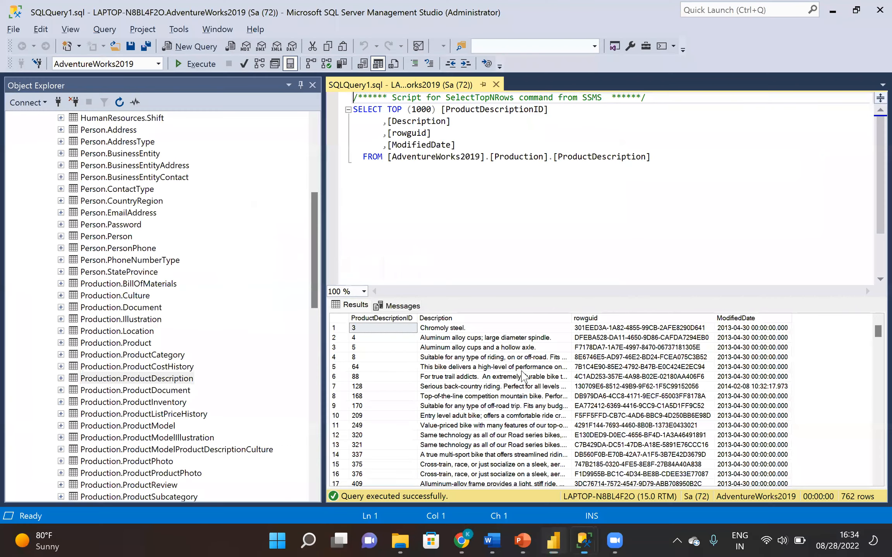
{"action": "key", "text": "alt+Tab"}
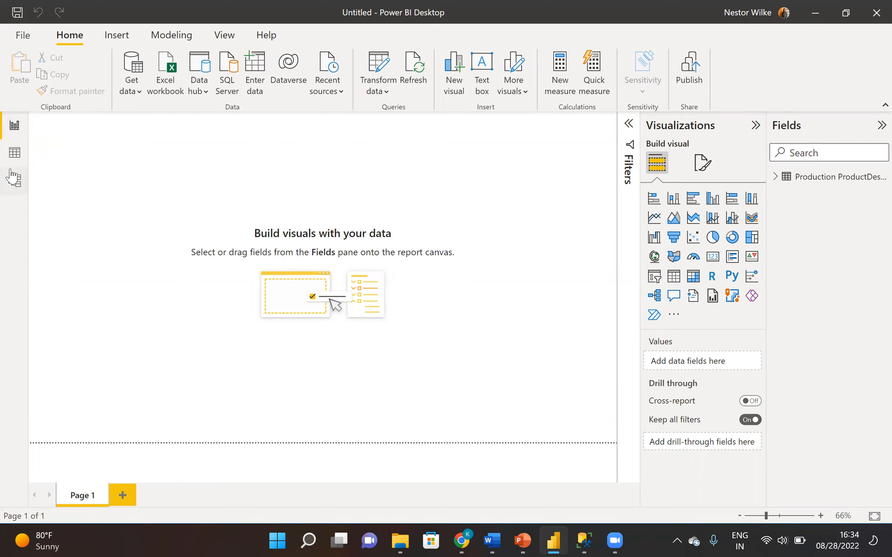
{"action": "left_click", "coordinate": [14, 153]}
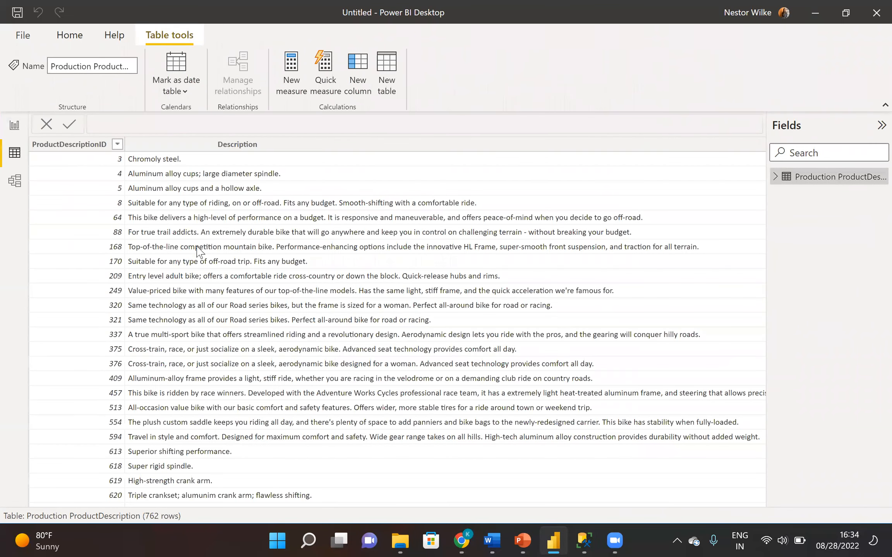
- Look through the Model, Report and Data views of the loaded ProductDescription table, ending in Data view
{"action": "left_click_drag", "start_coordinate": [343, 502], "coordinate": [117, 450]}
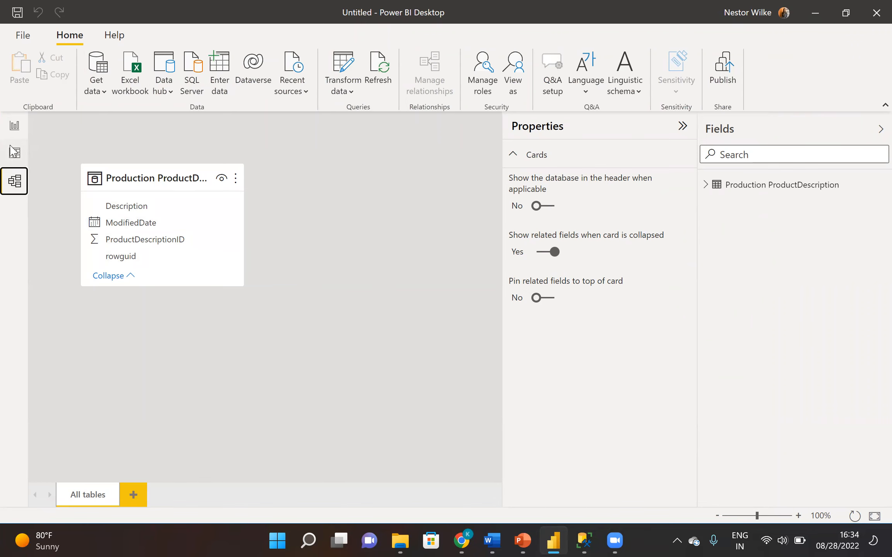
{"action": "left_click", "coordinate": [15, 131]}
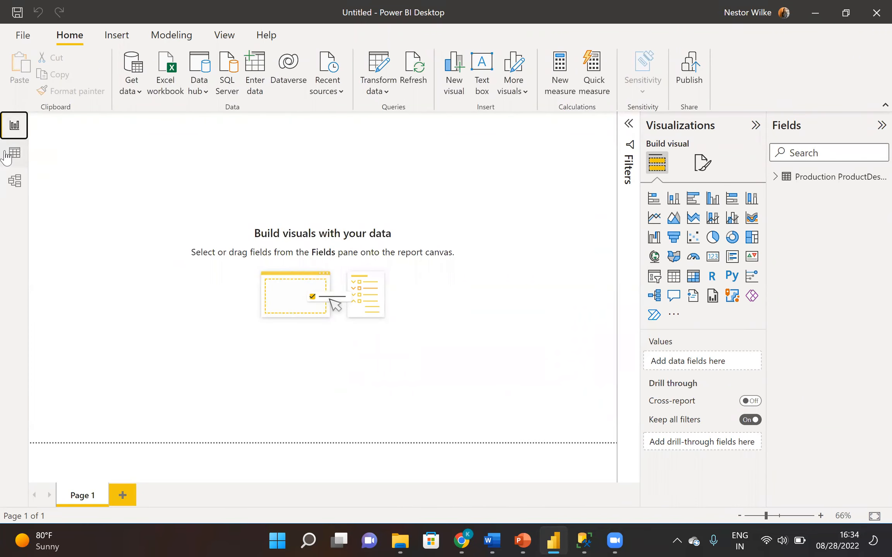
{"action": "left_click", "coordinate": [6, 155]}
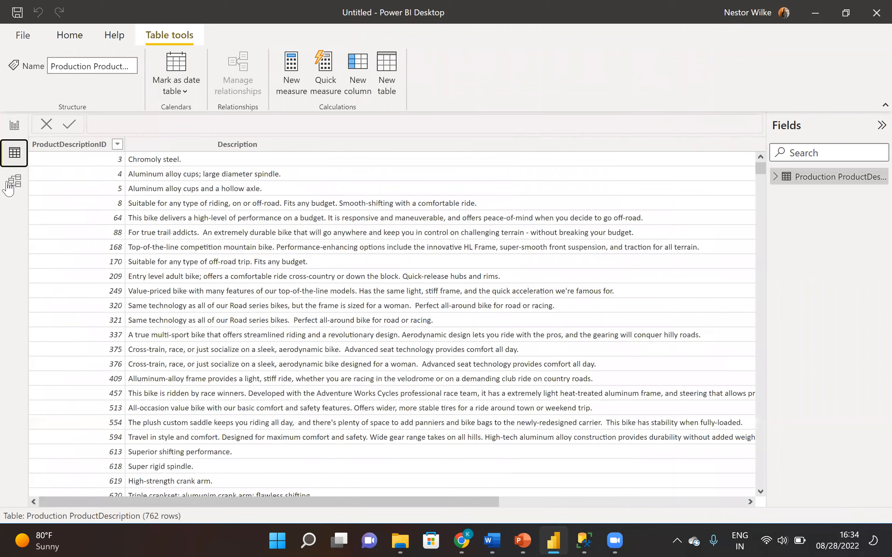
{"action": "left_click", "coordinate": [20, 134]}
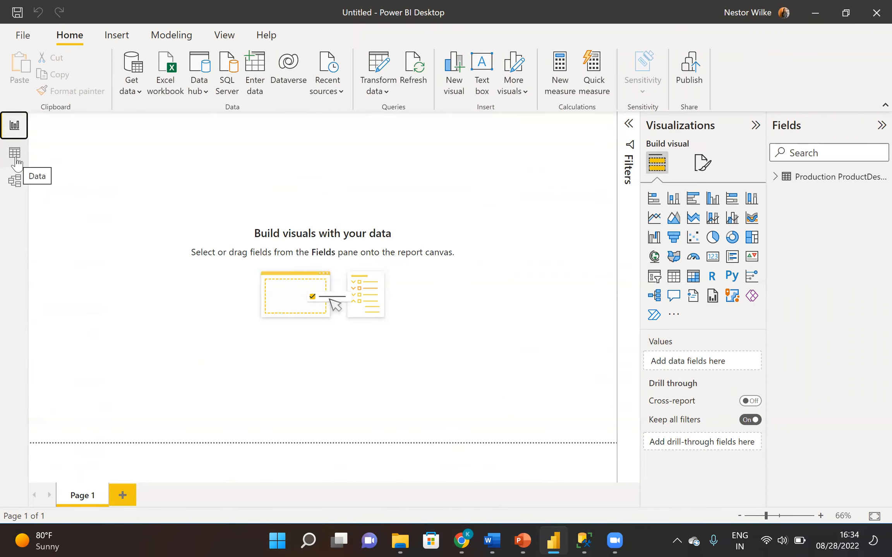
{"action": "left_click", "coordinate": [16, 155]}
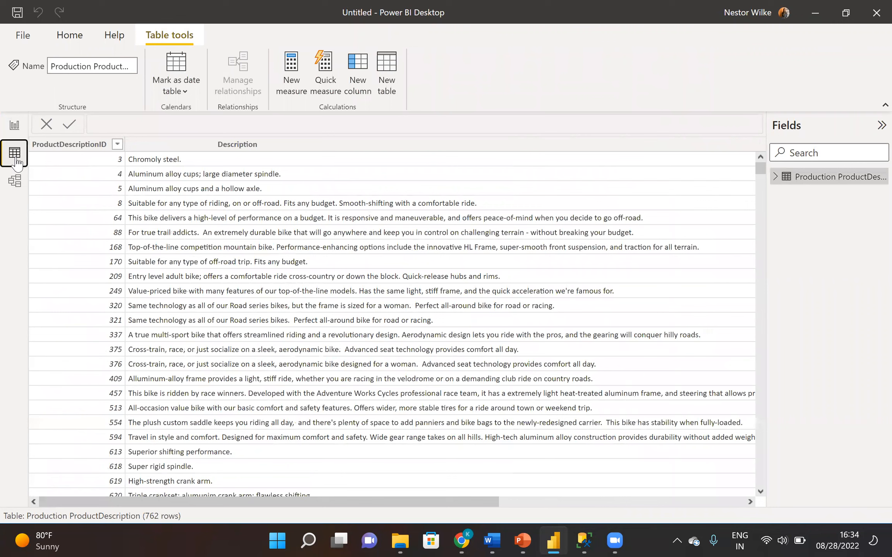
{"action": "left_click", "coordinate": [12, 131]}
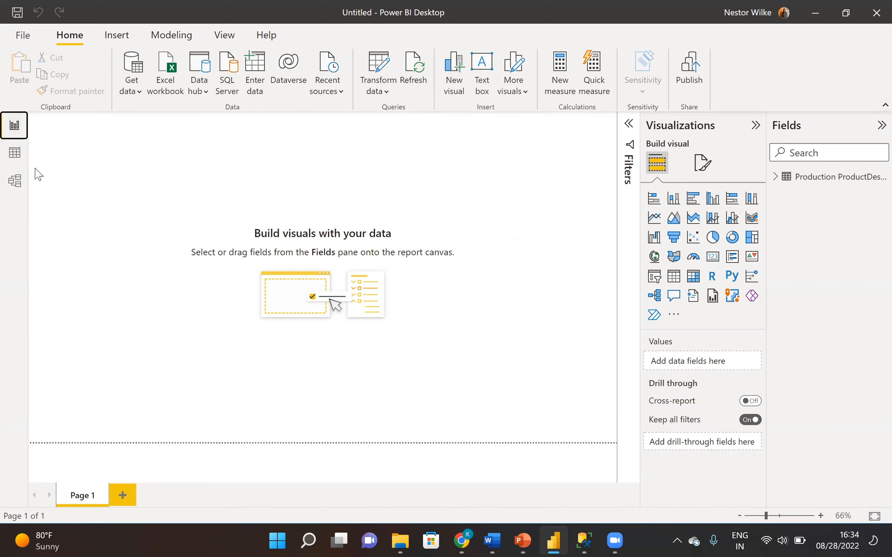
{"action": "left_click", "coordinate": [14, 152]}
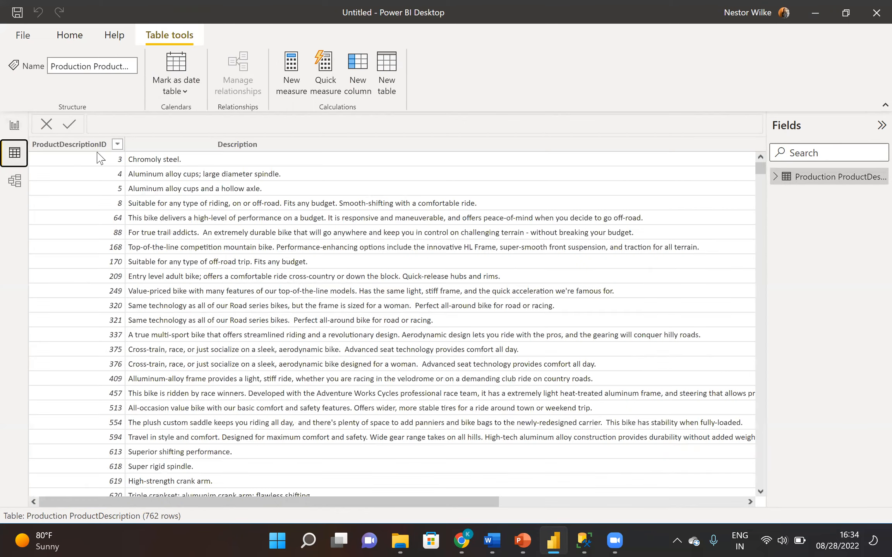
{"action": "right_click", "coordinate": [776, 180]}
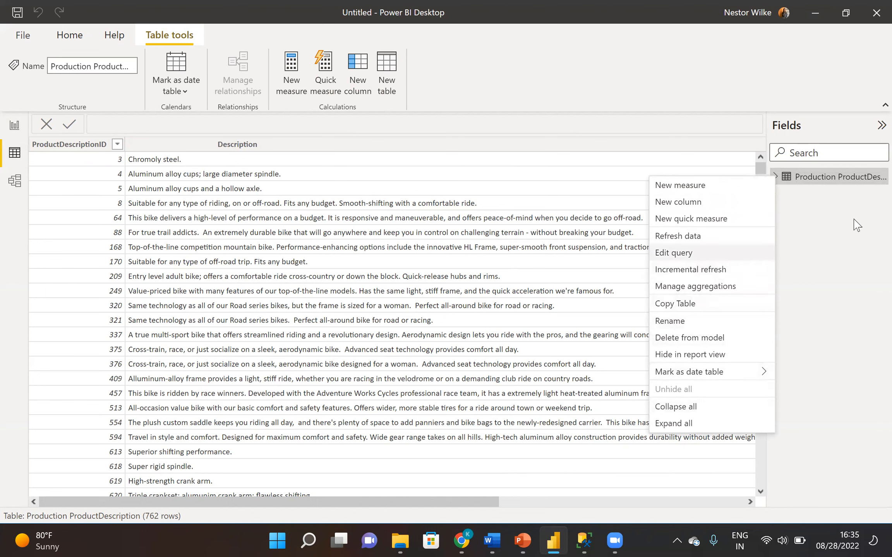
{"action": "right_click", "coordinate": [858, 178]}
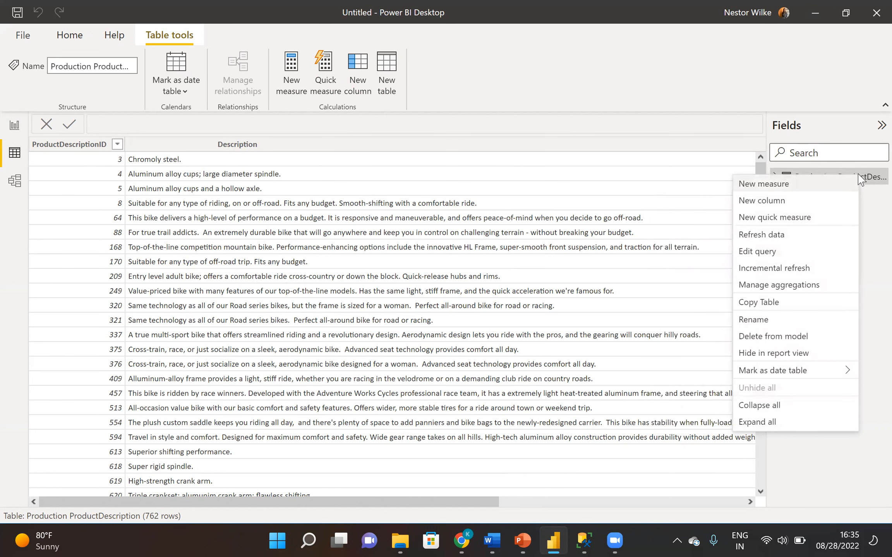
{"action": "left_click", "coordinate": [49, 127]}
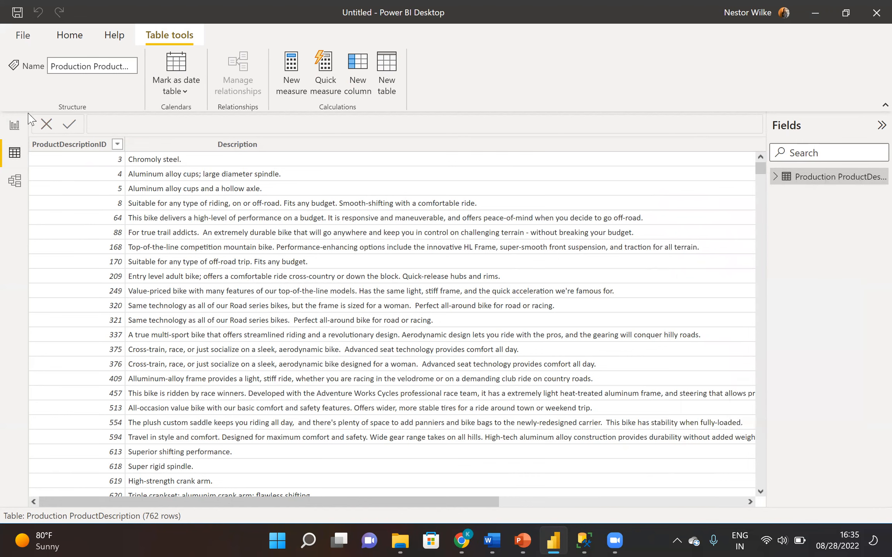
{"action": "left_click", "coordinate": [20, 41]}
{"action": "left_click", "coordinate": [18, 24]}
{"action": "right_click", "coordinate": [814, 185]}
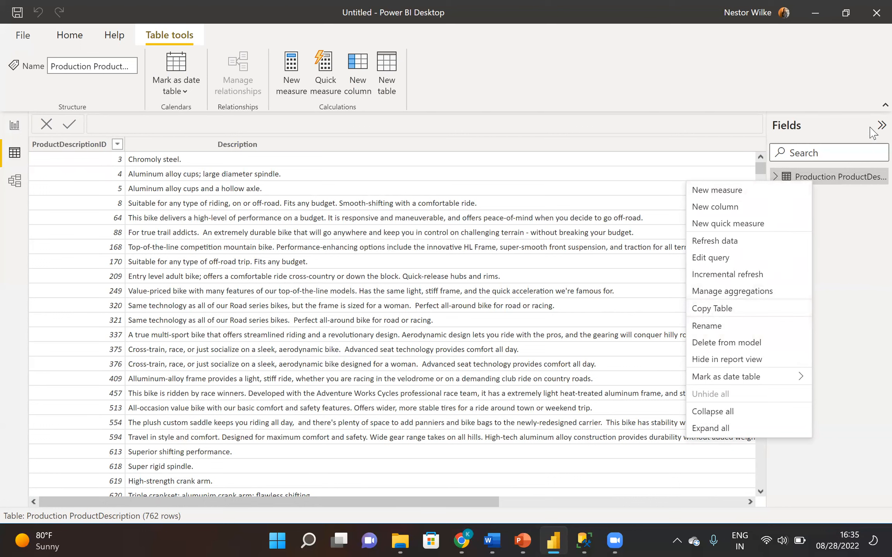
- Close the current report, relaunch Power BI Desktop with a blank report and dismiss its start screen
{"action": "left_click", "coordinate": [882, 125]}
{"action": "left_click", "coordinate": [876, 127]}
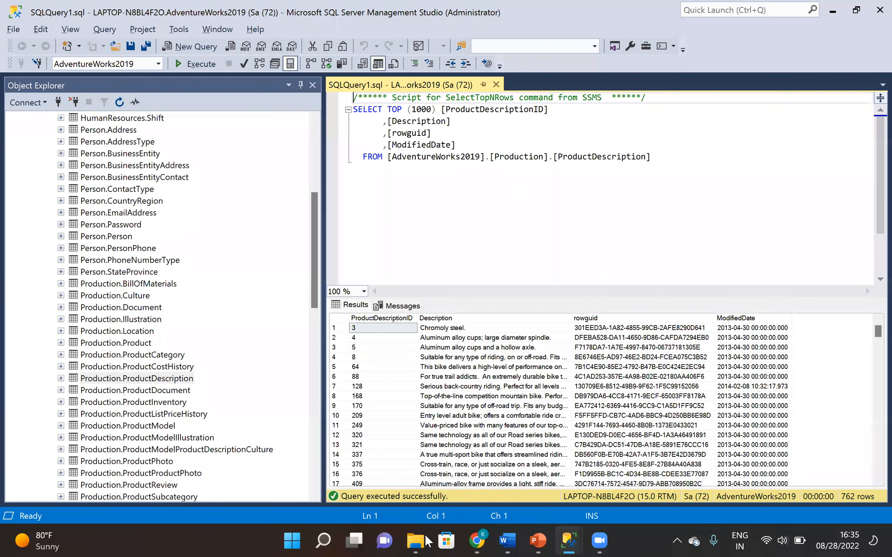
{"action": "left_click", "coordinate": [324, 540]}
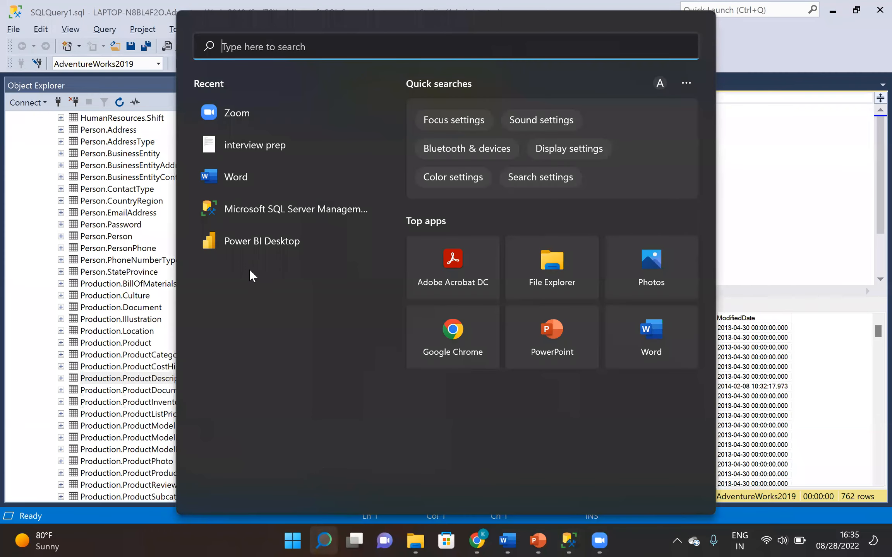
{"action": "left_click", "coordinate": [254, 242]}
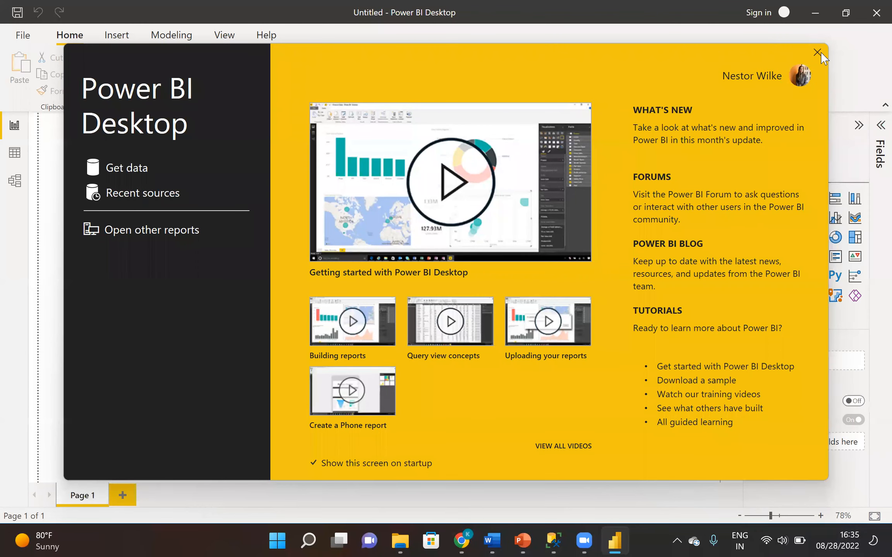
{"action": "left_click", "coordinate": [818, 52]}
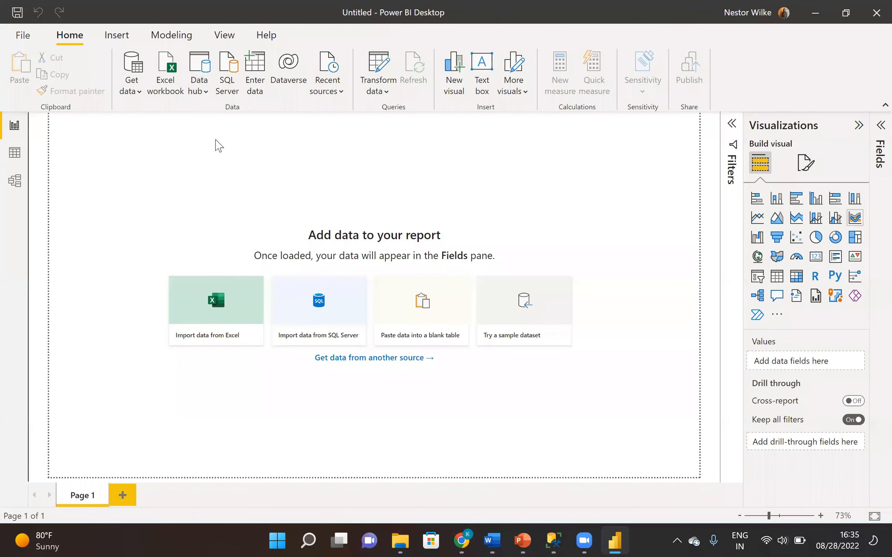
- Start a new SQL Server database connection from the common data sources, ready for entering the server and database
{"action": "left_click", "coordinate": [136, 95]}
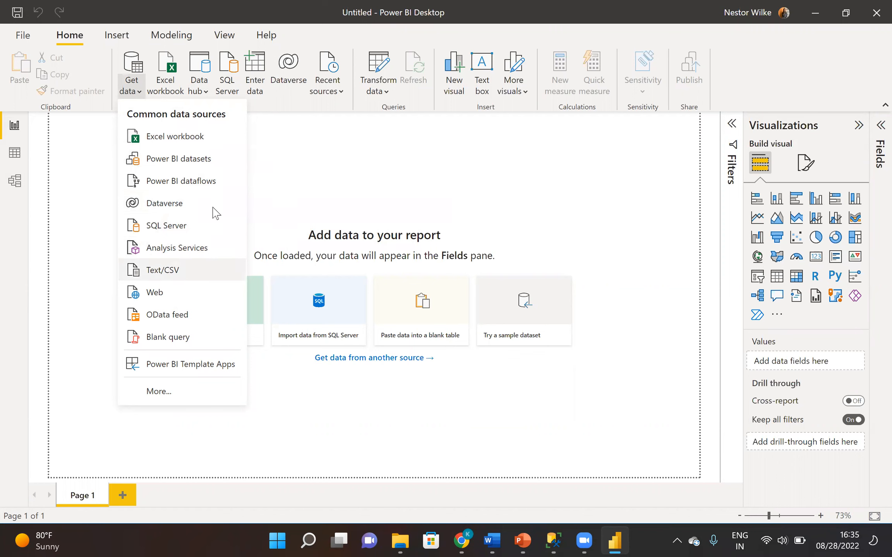
{"action": "left_click", "coordinate": [193, 233]}
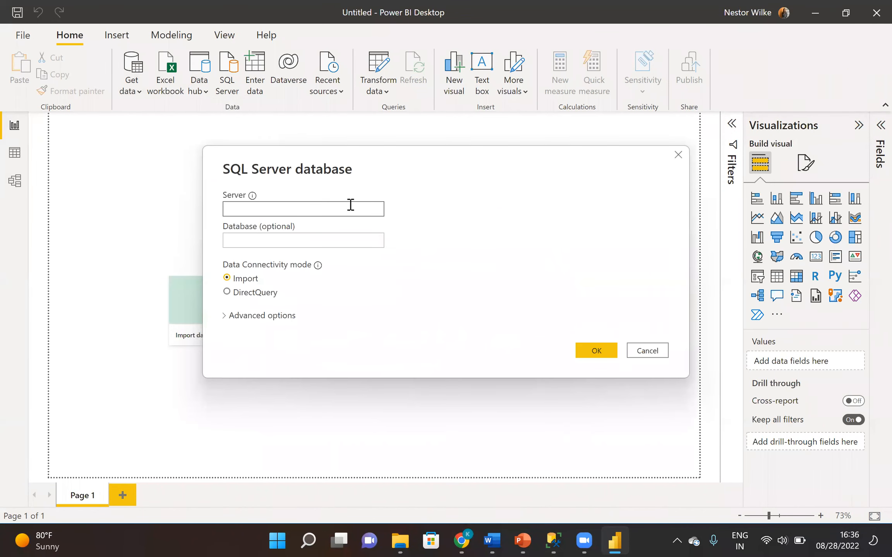
{"action": "left_click", "coordinate": [338, 240]}
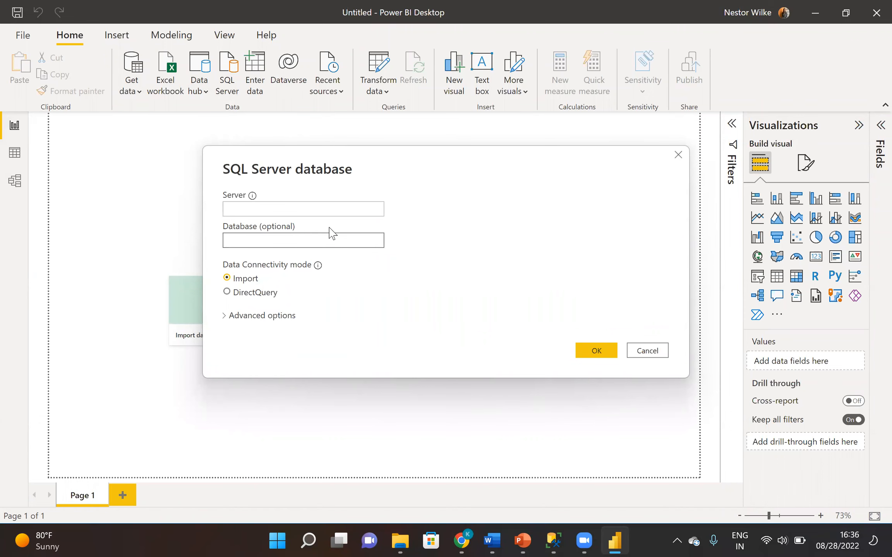
- Switch to Management Studio and copy the server name LAPTOP-N8BL4F2O from the SQL Server instance's properties
{"action": "key", "text": "alt+Tab"}
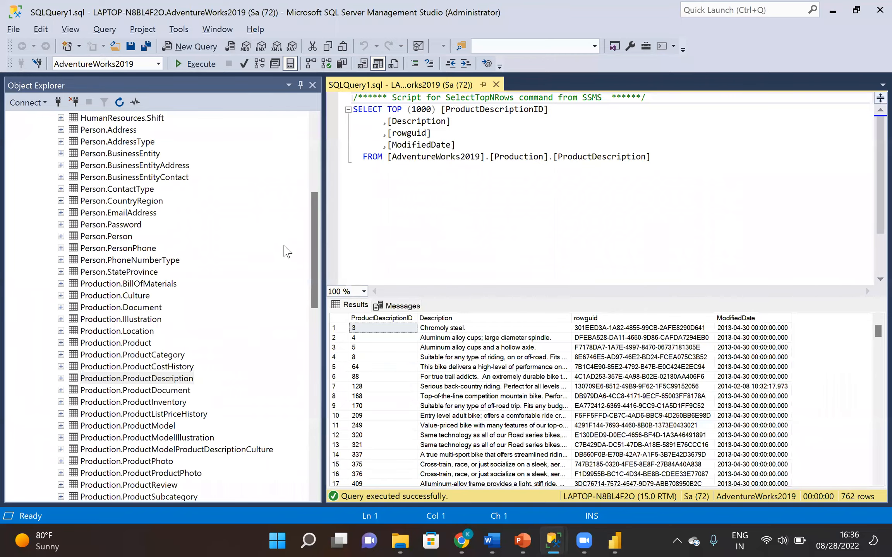
{"action": "left_click_drag", "start_coordinate": [312, 266], "coordinate": [310, 129]}
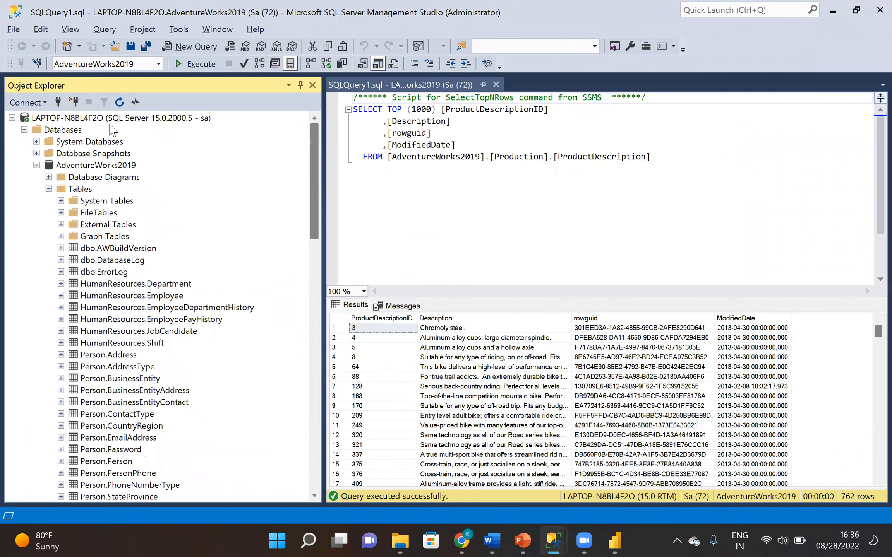
{"action": "left_click", "coordinate": [110, 121]}
{"action": "right_click", "coordinate": [109, 118]}
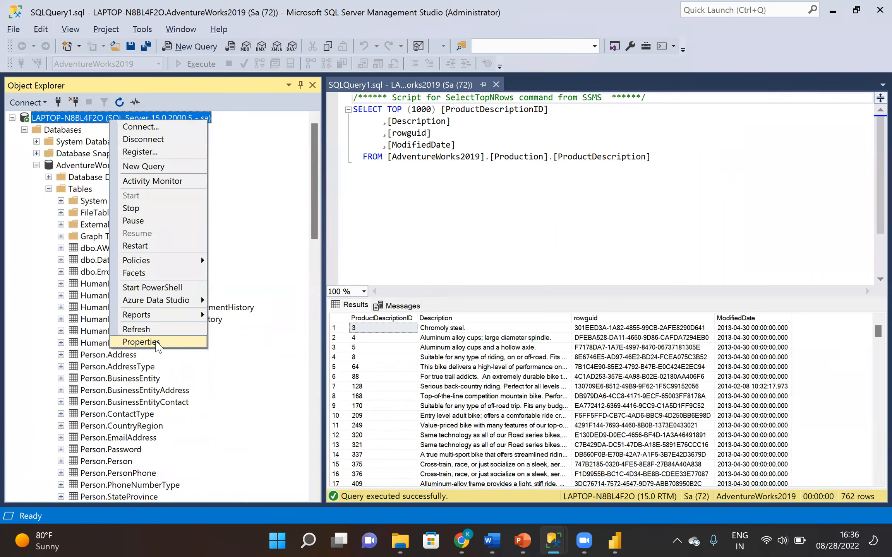
{"action": "left_click", "coordinate": [132, 342]}
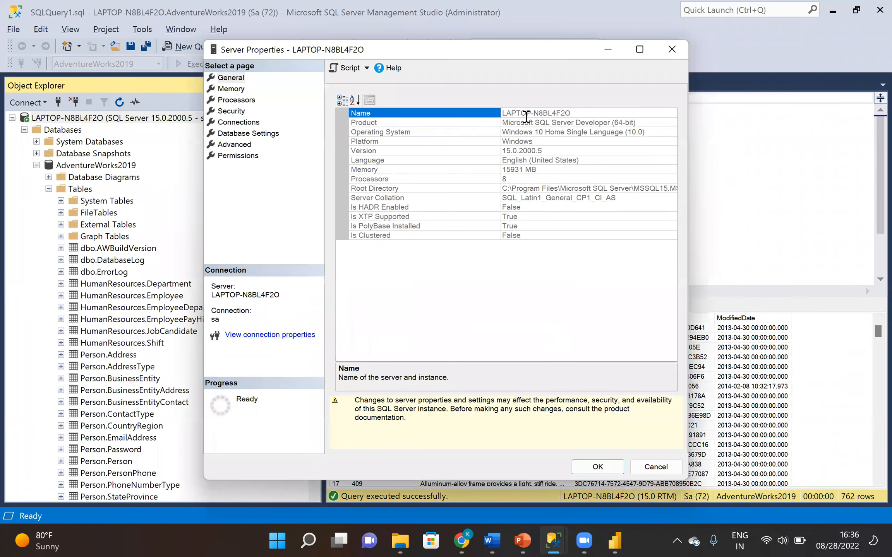
{"action": "left_click", "coordinate": [526, 117]}
{"action": "key", "text": "Escape"}
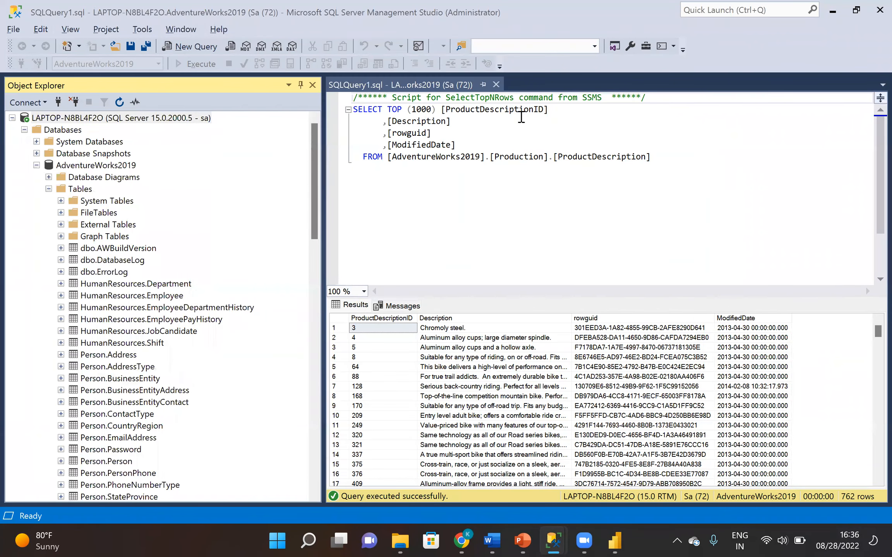
{"action": "key", "text": "alt+Tab"}
{"action": "type", "text": "LAPTOP-N8BL4F2O"}
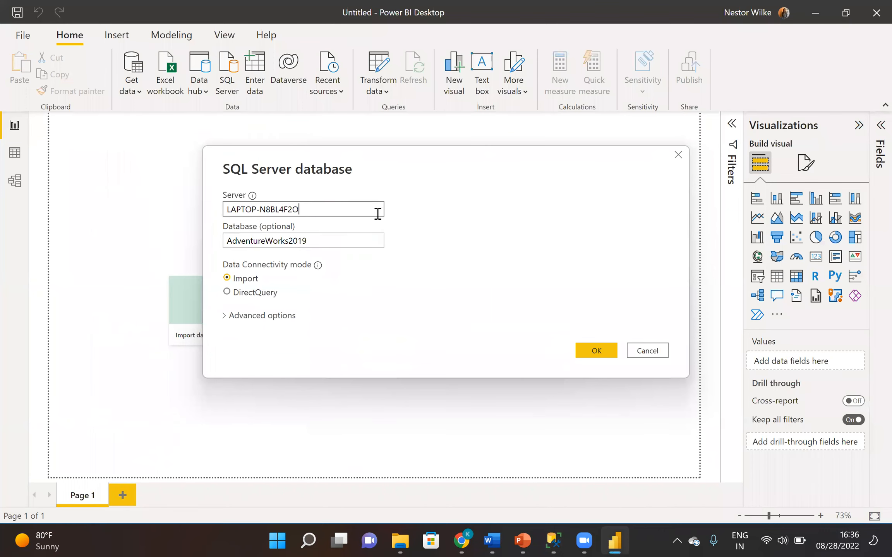
{"action": "left_click", "coordinate": [596, 351]}
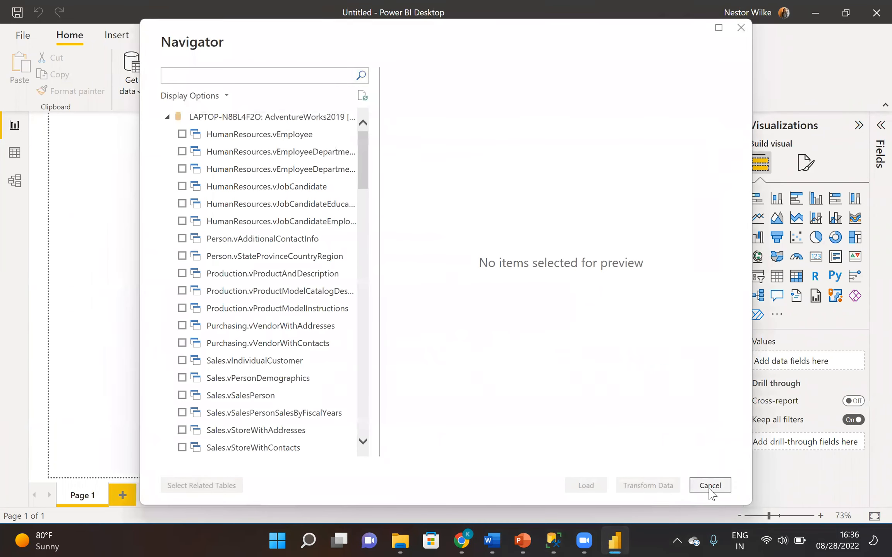
{"action": "left_click", "coordinate": [710, 485]}
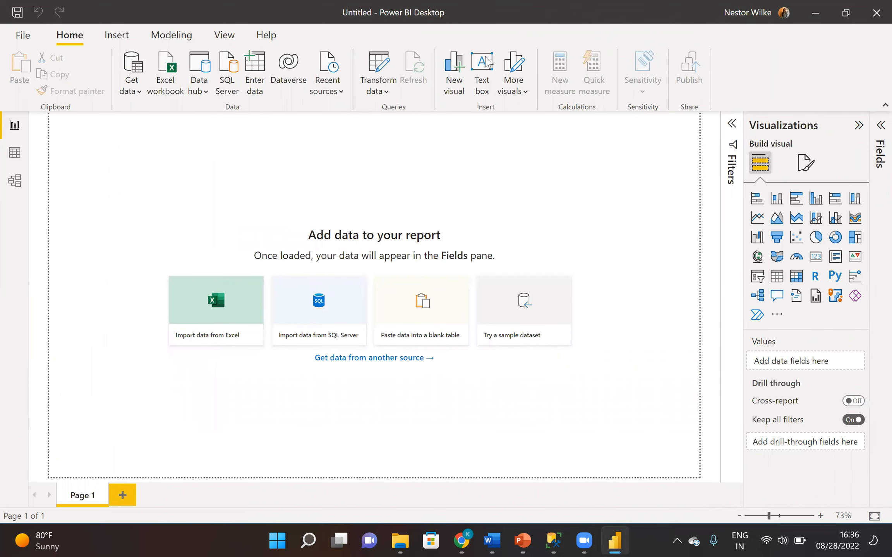
- Start a SQL Server data import in Power BI with server LAPTOP-N8BL4F2O, and copy the AdventureWorks2019 database name from its properties in Management Studio
{"action": "left_click", "coordinate": [340, 327]}
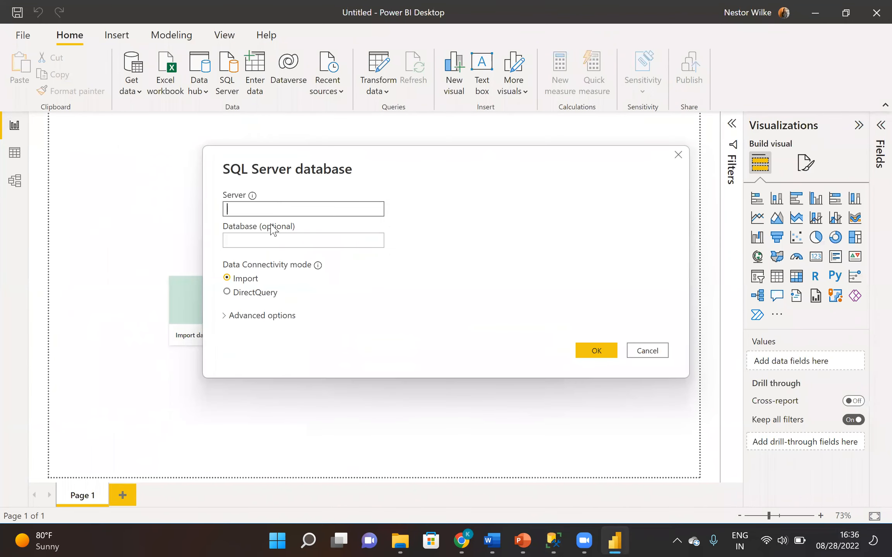
{"action": "type", "text": "LAPTOP-N8BL4F2O"}
{"action": "key", "text": "alt+Tab"}
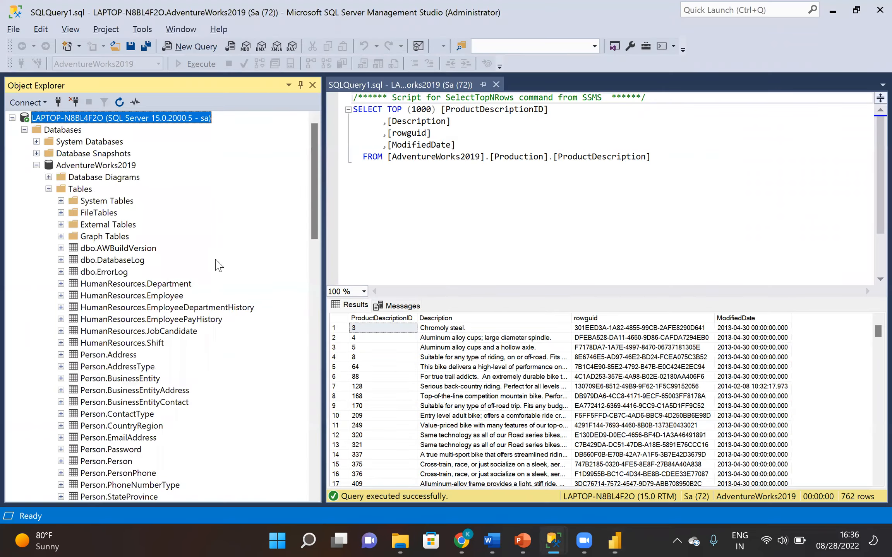
{"action": "right_click", "coordinate": [89, 166]}
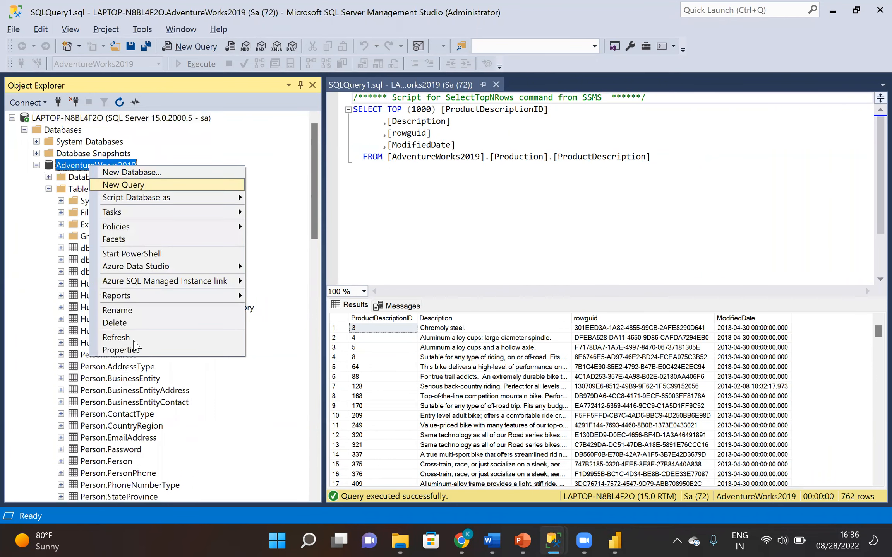
{"action": "left_click", "coordinate": [120, 350]}
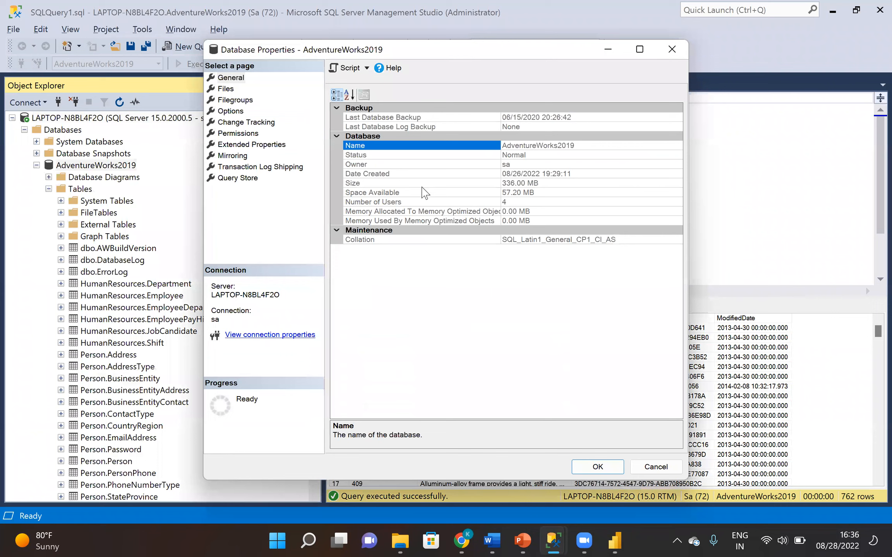
{"action": "left_click", "coordinate": [509, 147]}
{"action": "key", "text": "ctrl+c"}
{"action": "key", "text": "Escape"}
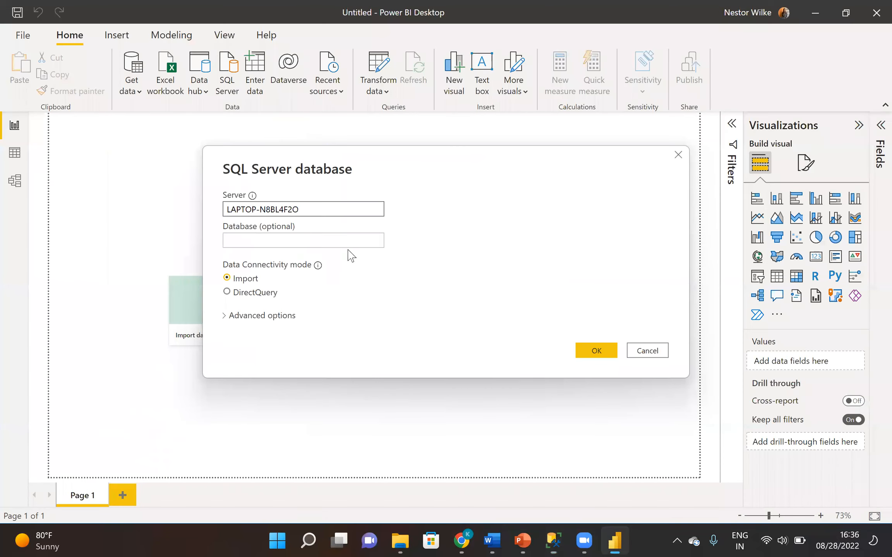
- Set the database to AdventureWorks2019, choose DirectQuery as the connectivity mode and connect
{"action": "left_click", "coordinate": [348, 240]}
{"action": "key", "text": "ctrl+v"}
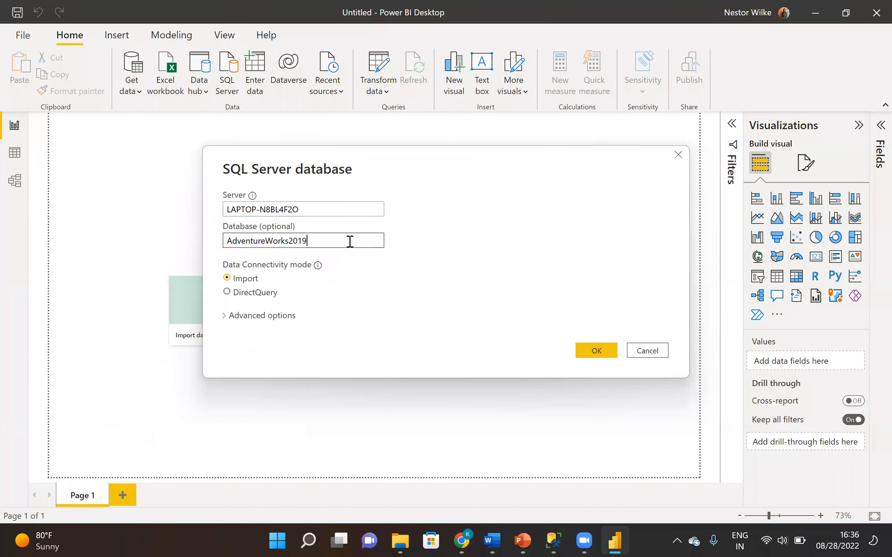
{"action": "left_click", "coordinate": [233, 292]}
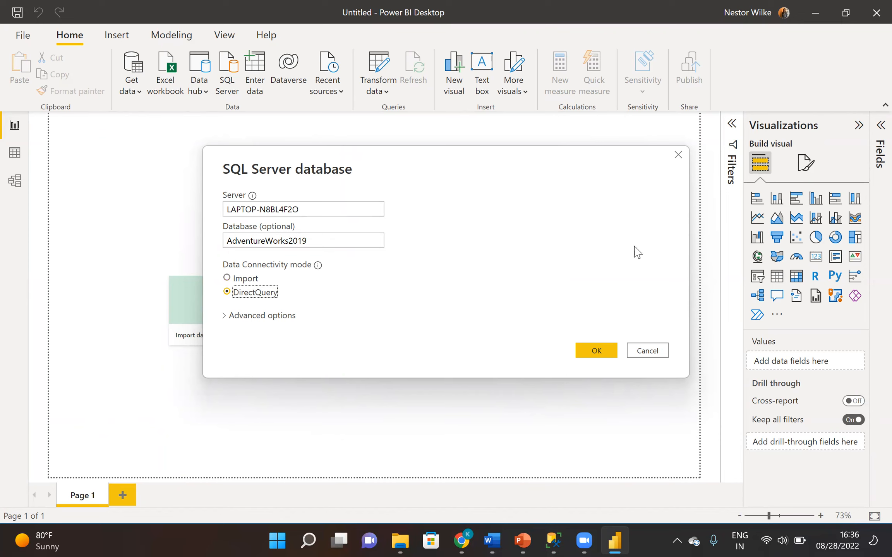
{"action": "left_click", "coordinate": [594, 354]}
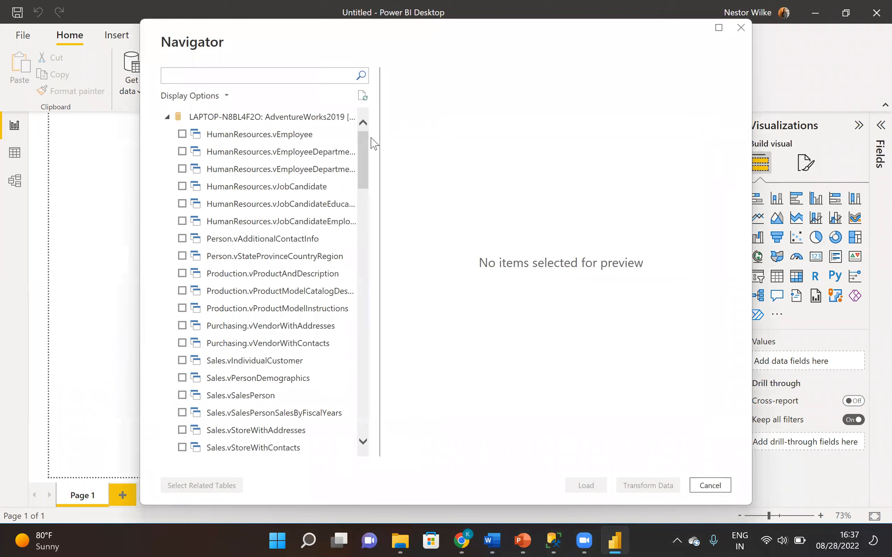
- Search the Navigator for "desc", select the Production.ProductDescription table and open it in Power Query Editor
{"action": "left_click_drag", "start_coordinate": [363, 147], "coordinate": [374, 236]}
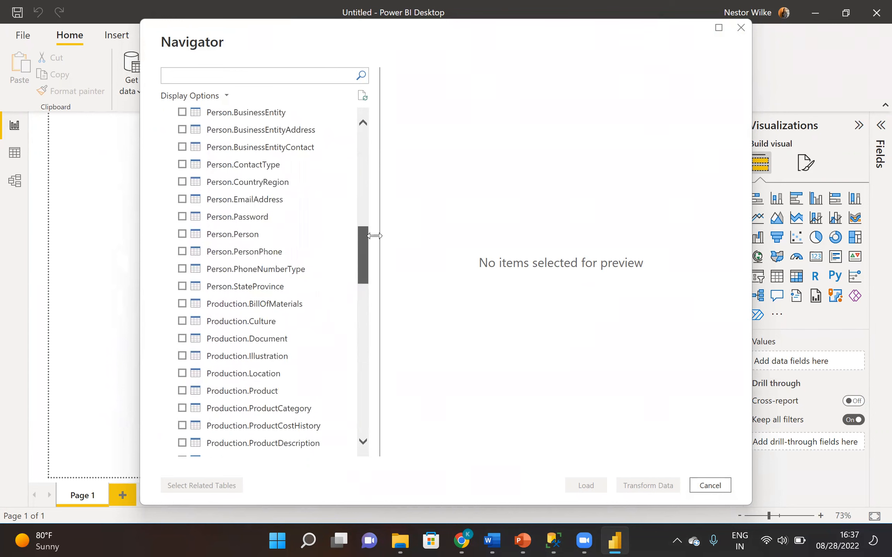
{"action": "left_click", "coordinate": [289, 76]}
{"action": "type", "text": "desc"}
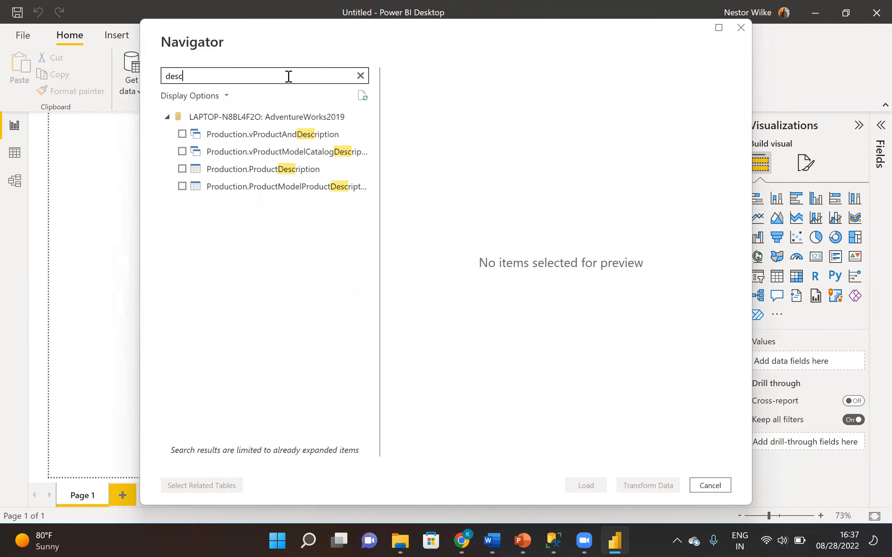
{"action": "left_click", "coordinate": [276, 170]}
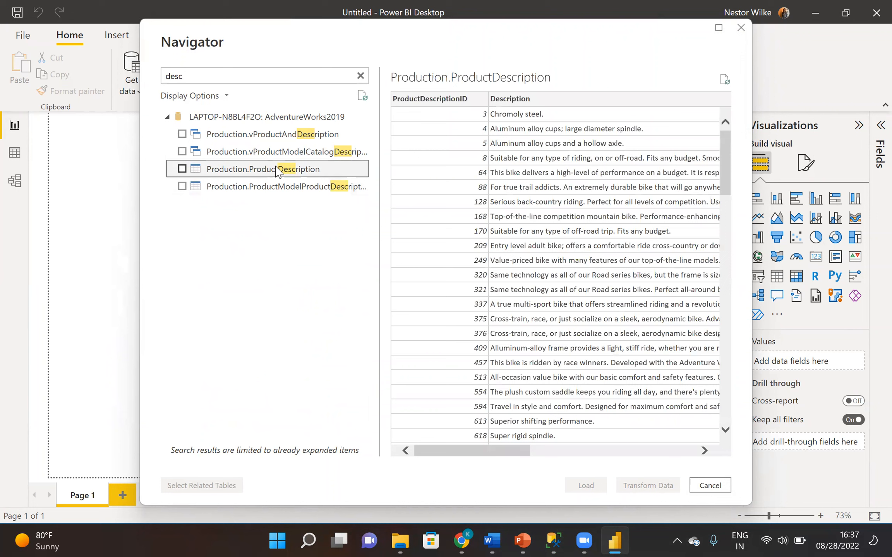
{"action": "left_click", "coordinate": [182, 169]}
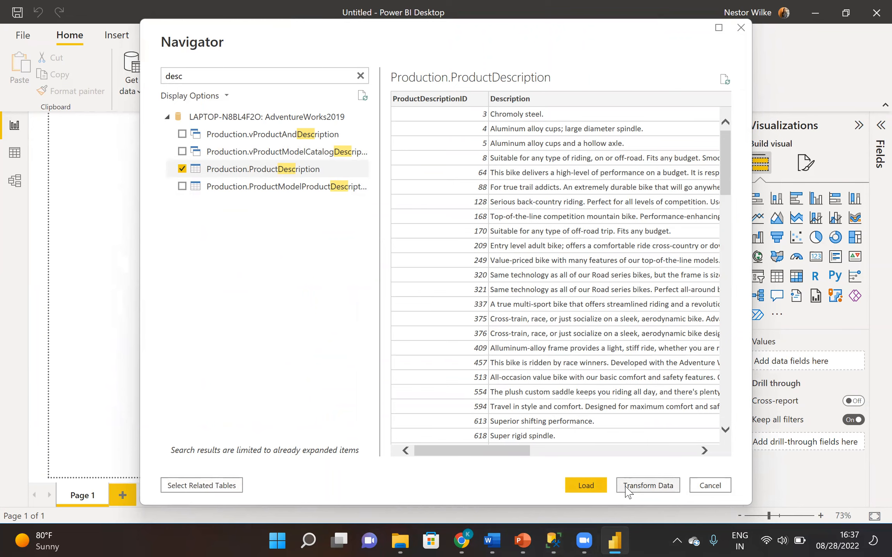
{"action": "key", "text": "alt+Tab"}
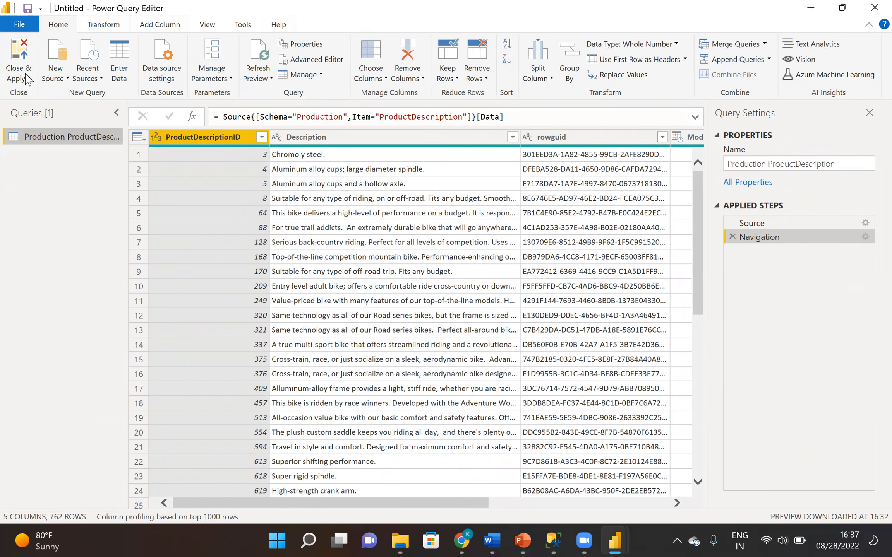
- Apply the query and close Power Query Editor, then check the DirectQuery table in Model view and return to Report view
{"action": "left_click", "coordinate": [11, 77]}
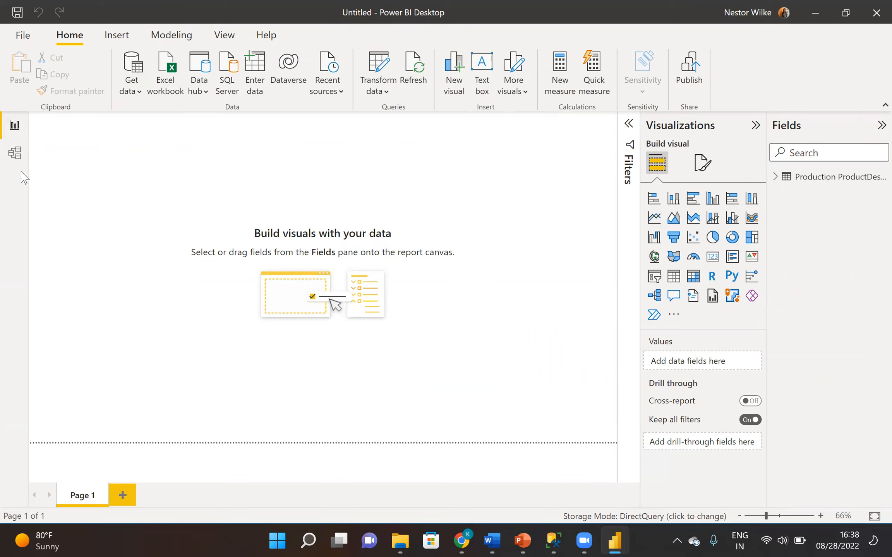
{"action": "left_click", "coordinate": [15, 154]}
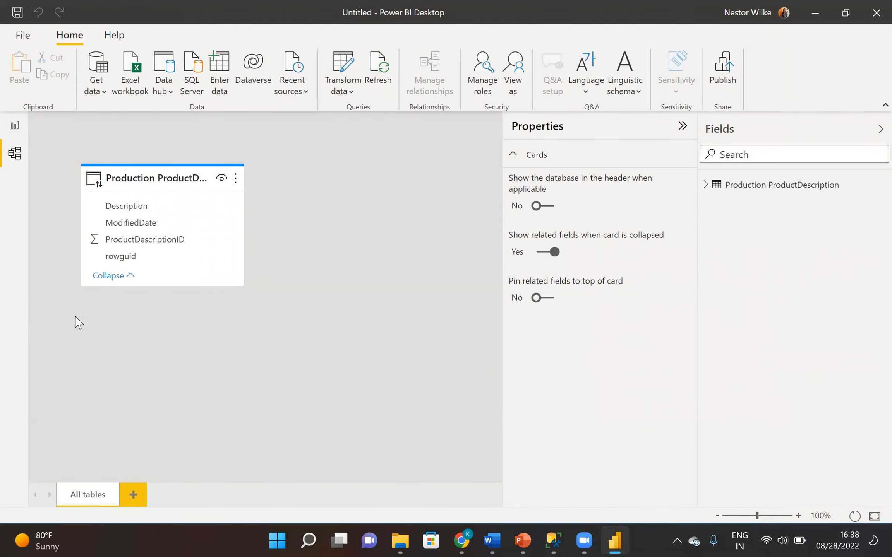
{"action": "left_click", "coordinate": [15, 126]}
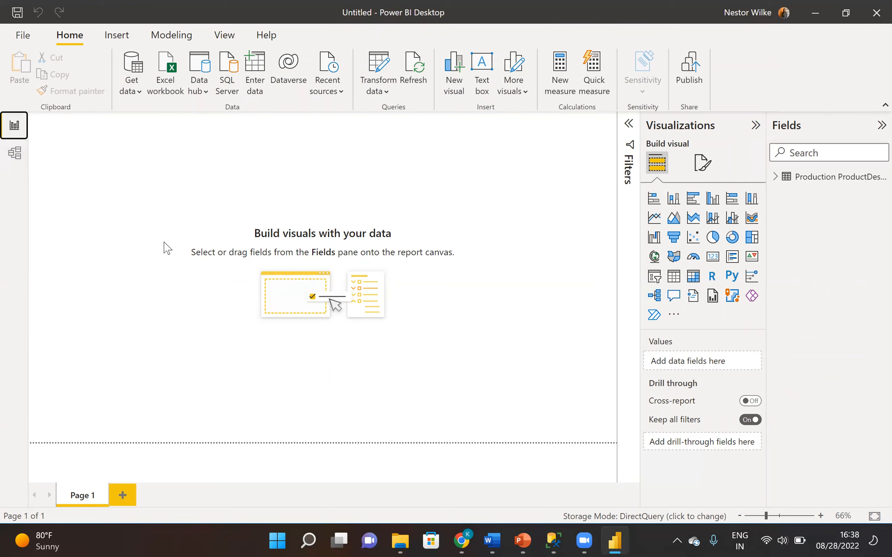
- Review the ProductDescription source rows in Management Studio against the DirectQuery report, ending back in Power BI Desktop
{"action": "left_click", "coordinate": [400, 540]}
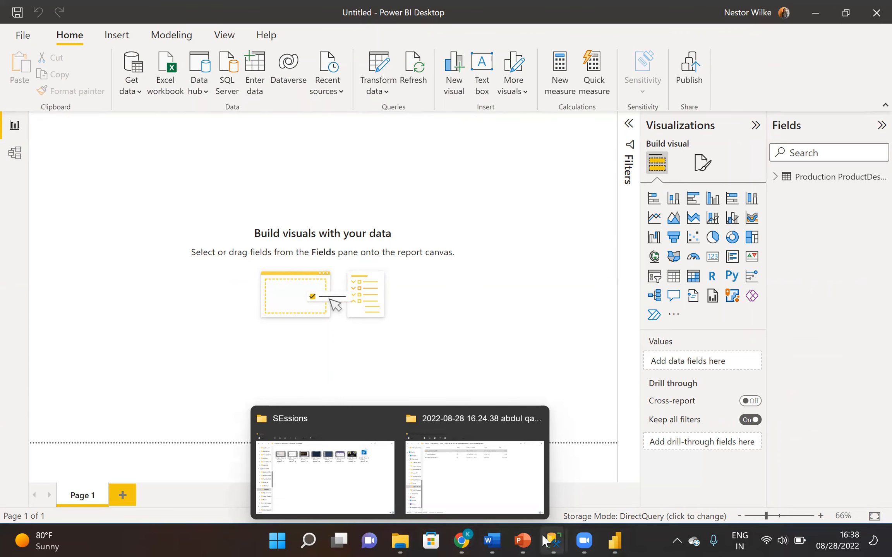
{"action": "mouse_move", "coordinate": [544, 540]}
{"action": "left_click", "coordinate": [480, 445]}
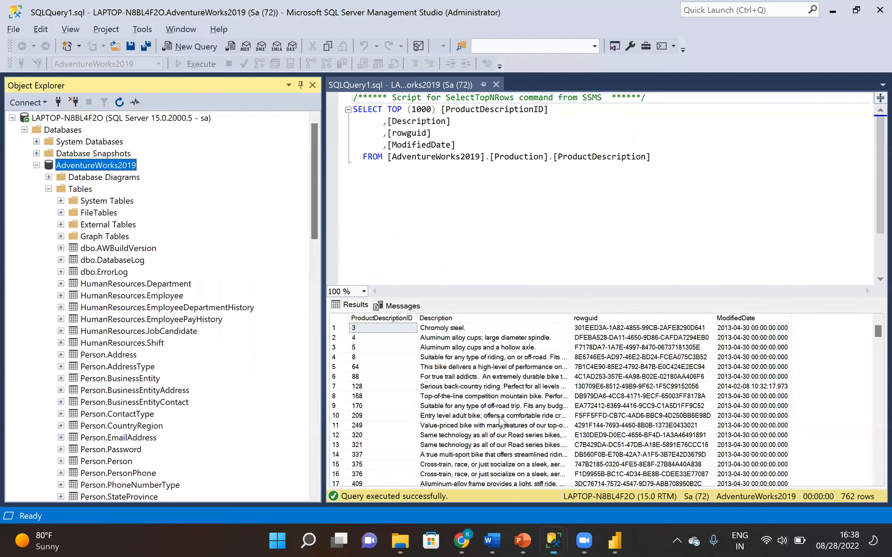
{"action": "scroll", "coordinate": [516, 406], "scroll_direction": "down", "scroll_amount": 2}
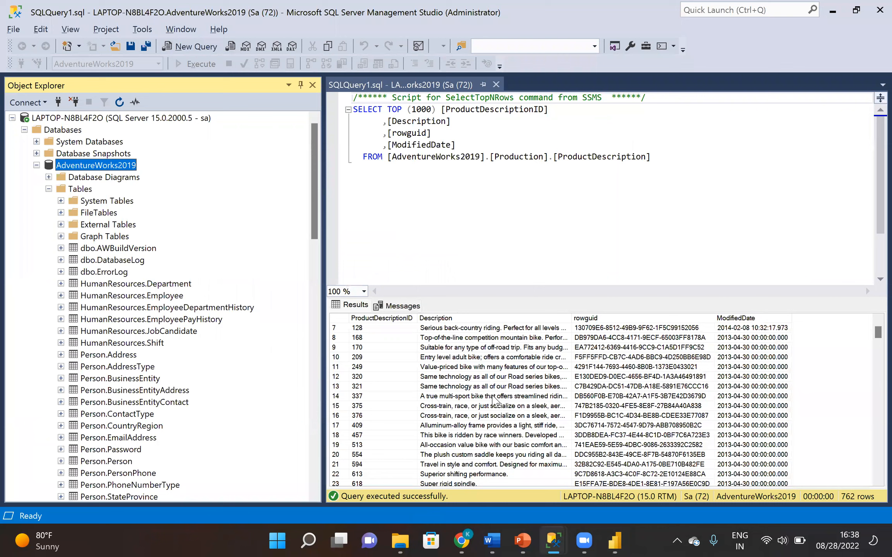
{"action": "scroll", "coordinate": [511, 394], "scroll_direction": "up", "scroll_amount": 2}
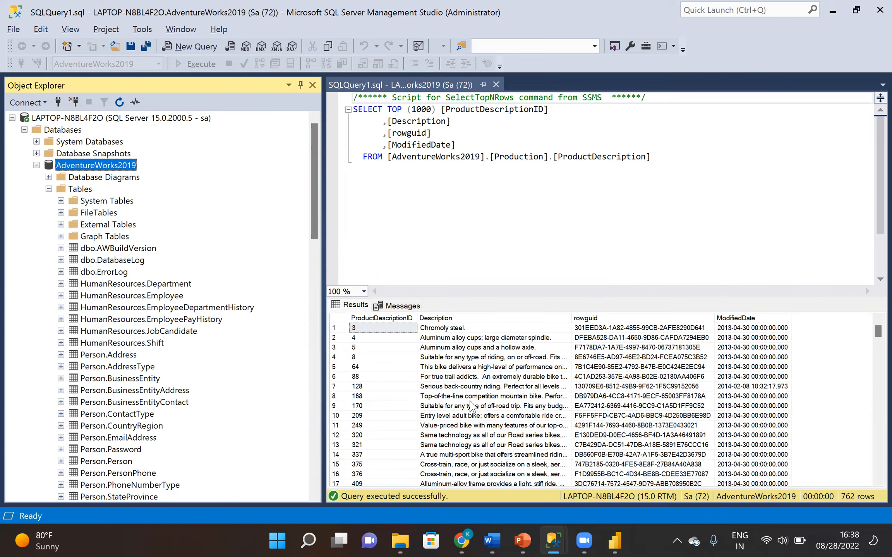
{"action": "key", "text": "alt+Tab"}
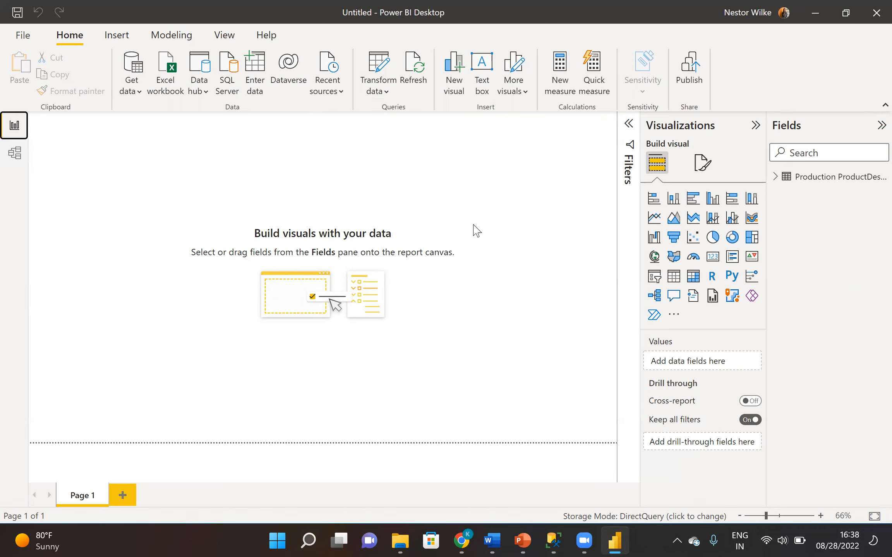
{"action": "key", "text": "alt+Tab"}
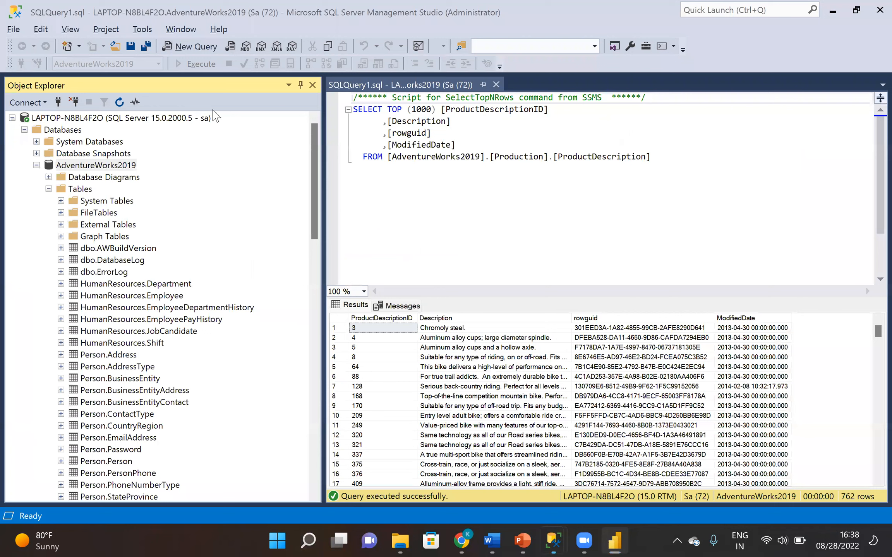
{"action": "left_click", "coordinate": [180, 186]}
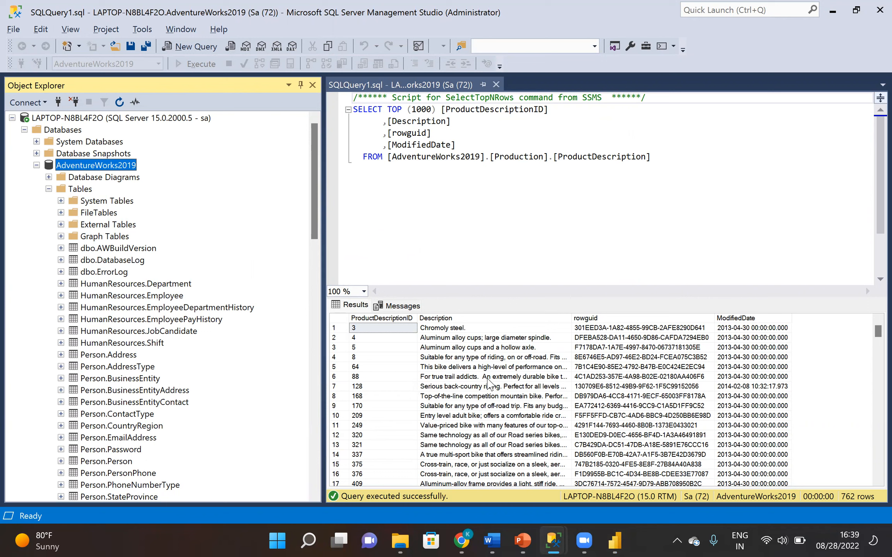
{"action": "key", "text": "alt+Tab"}
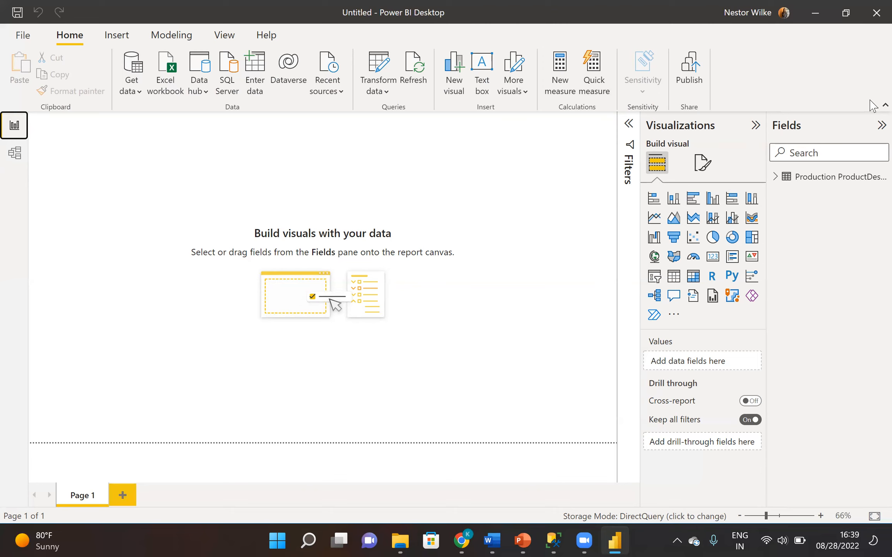
{"action": "left_click", "coordinate": [22, 35]}
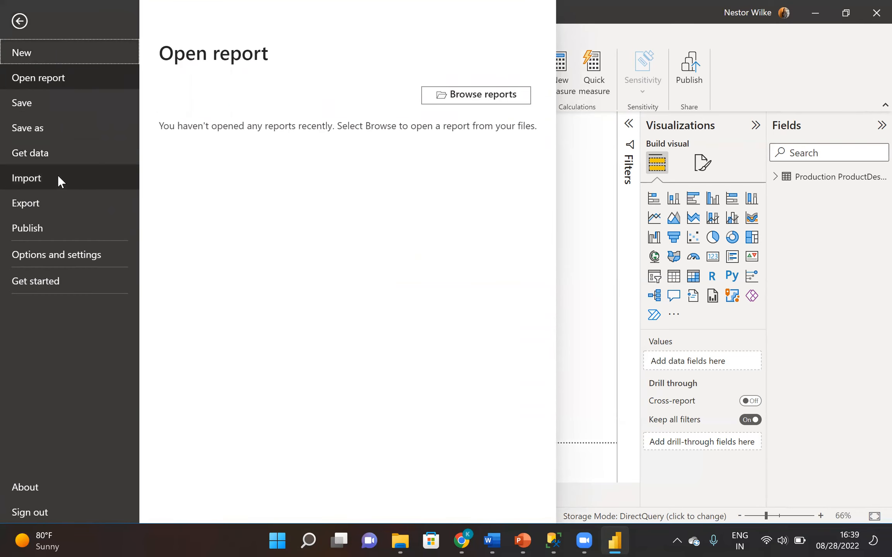
{"action": "left_click", "coordinate": [584, 173]}
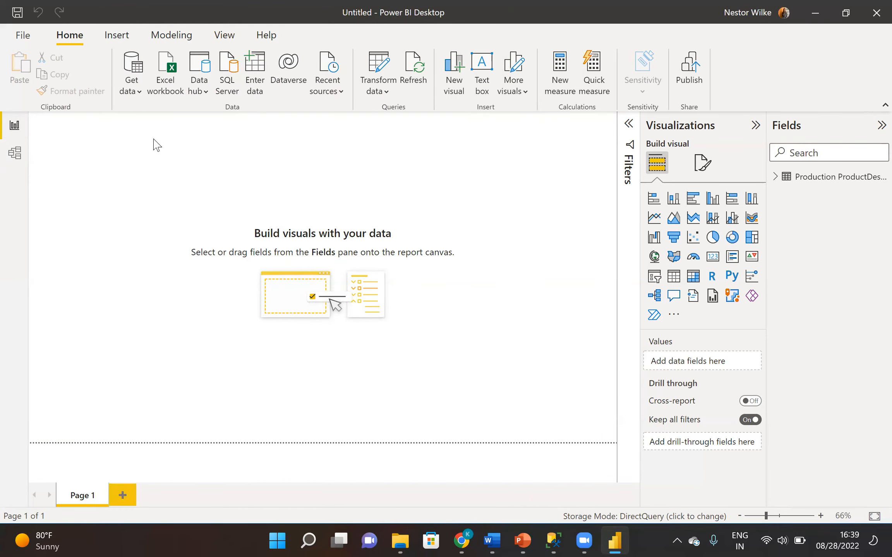
{"action": "left_click", "coordinate": [23, 37]}
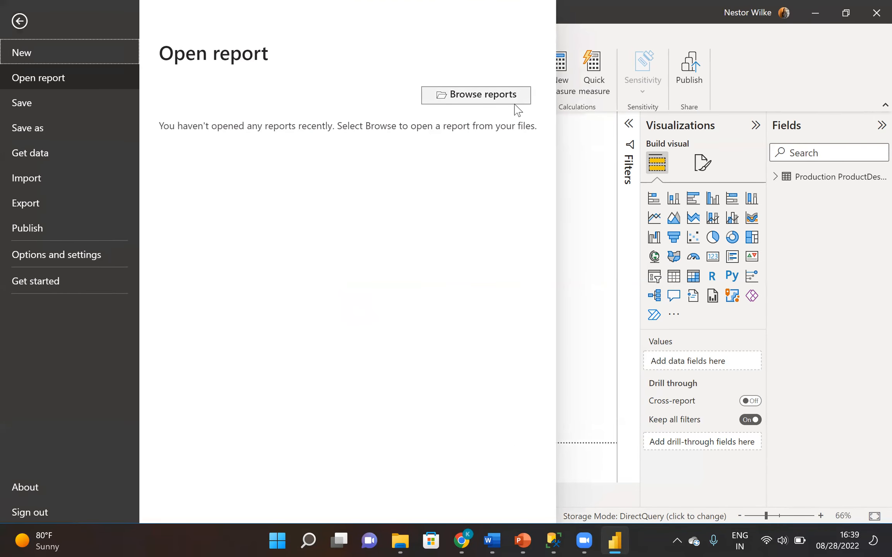
{"action": "left_click", "coordinate": [573, 153]}
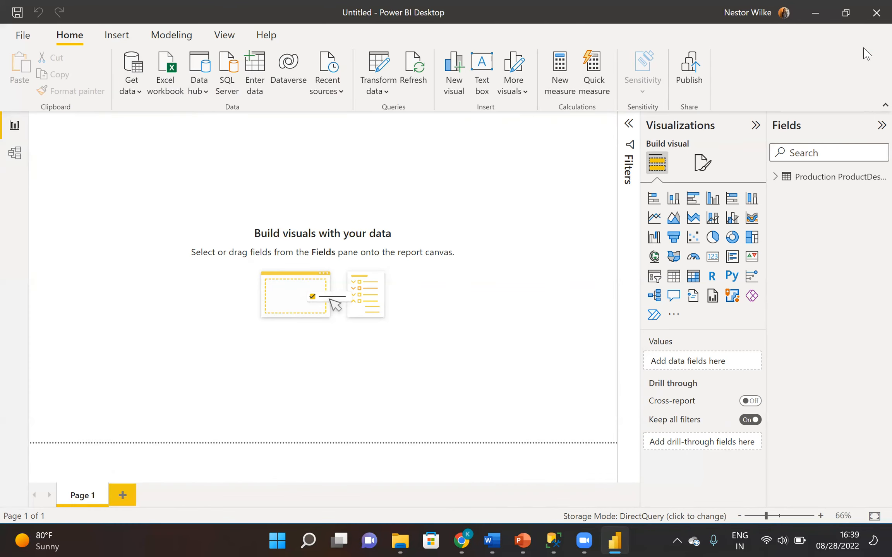
- Close the DirectQuery report without saving its changes, relaunch Power BI Desktop and dismiss the start screen to get a blank report
{"action": "left_click", "coordinate": [869, 21]}
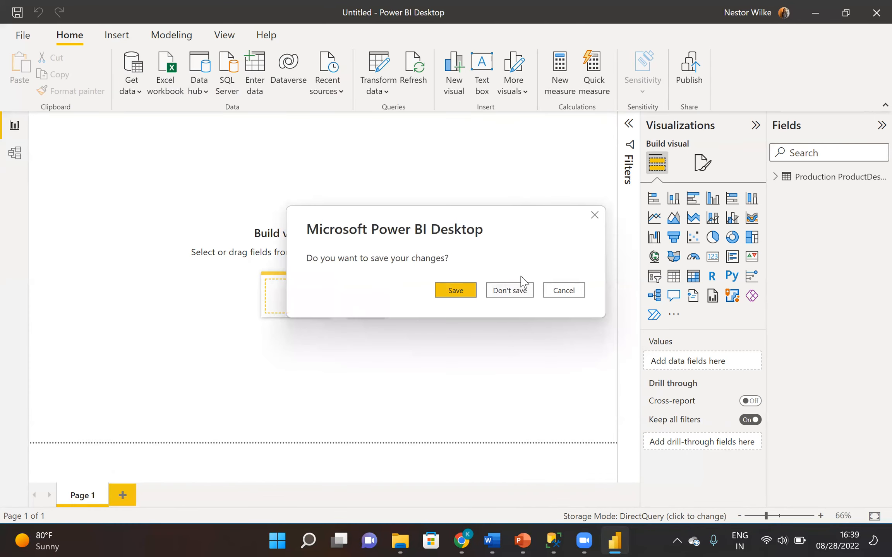
{"action": "left_click", "coordinate": [529, 289]}
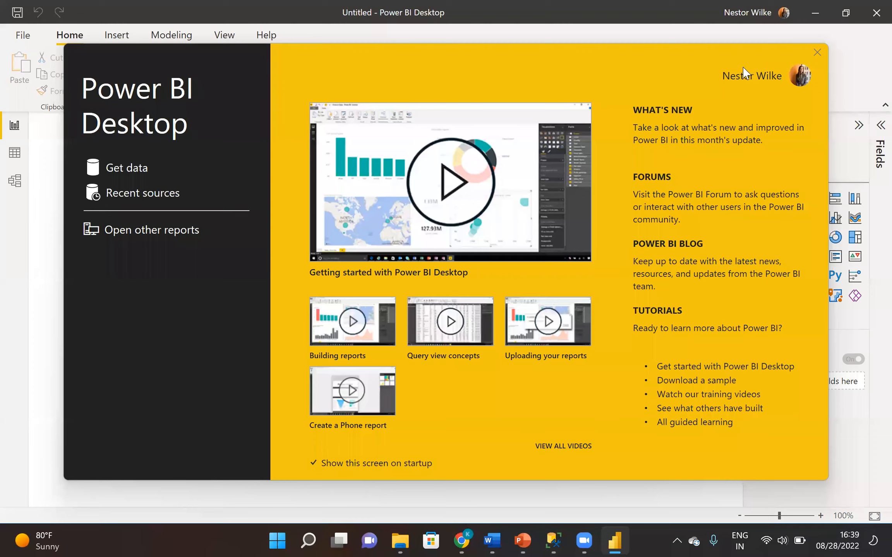
{"action": "left_click", "coordinate": [817, 53]}
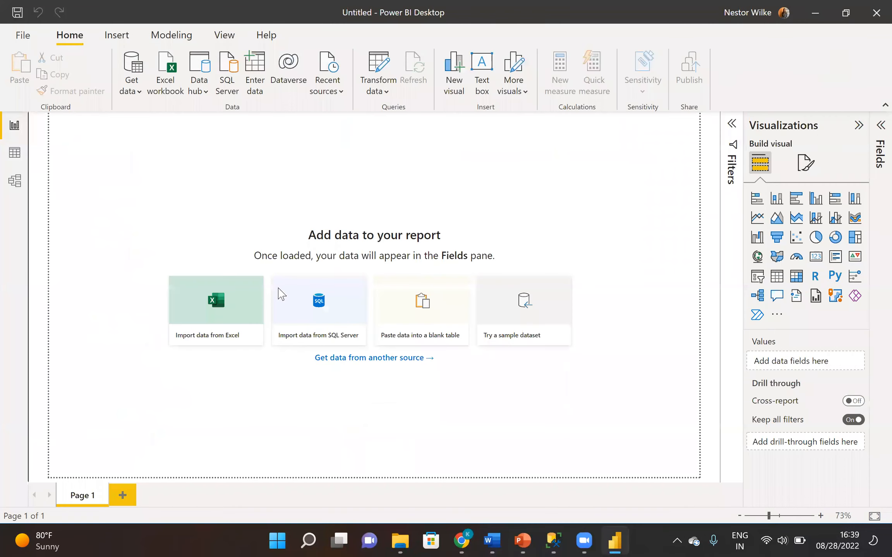
- Start a SQL Server connection, try AdventureWorks2019 as the server name and clear the entry
{"action": "left_click", "coordinate": [302, 300]}
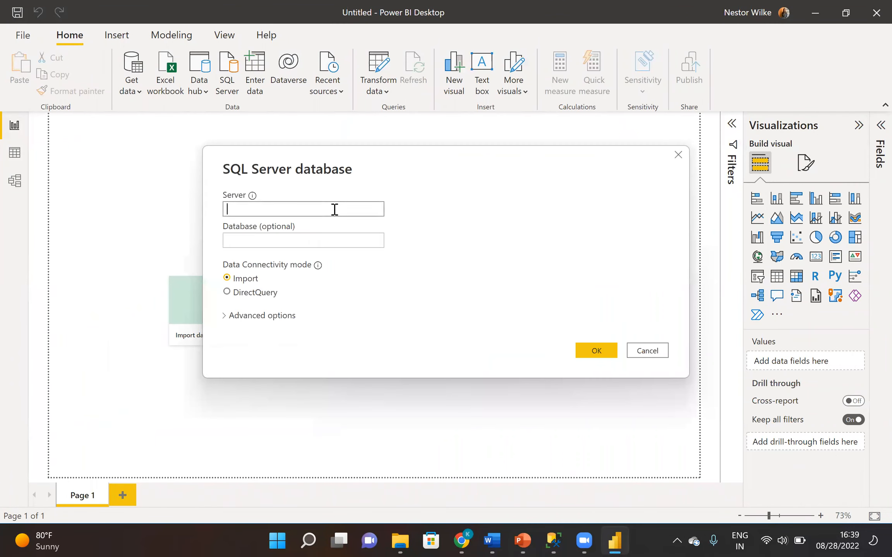
{"action": "type", "text": "AdventureWorks2019"}
{"action": "key", "text": "ctrl+a"}
{"action": "key", "text": "BackSpace"}
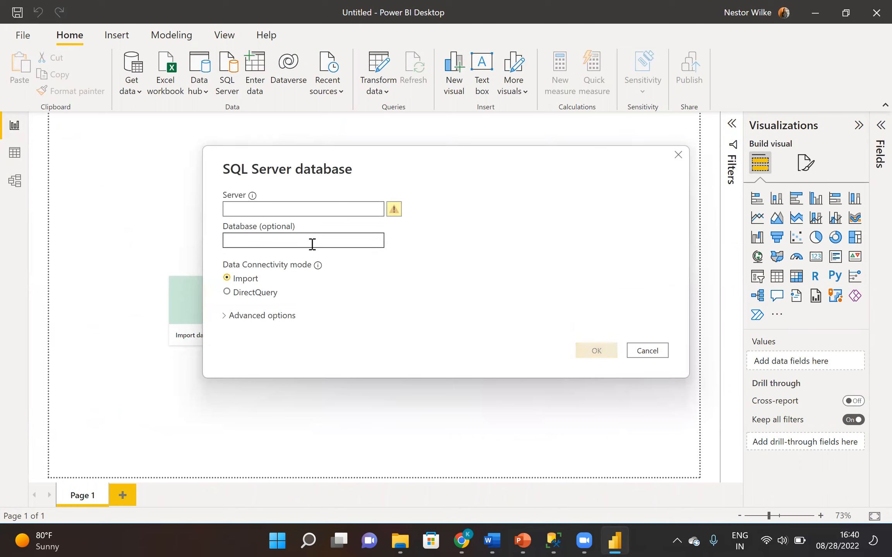
- Examine the SQL Server connection's advanced options, including command timeout, SQL statement, relationship columns and failover support, and cancel without connecting
{"action": "left_click", "coordinate": [312, 244]}
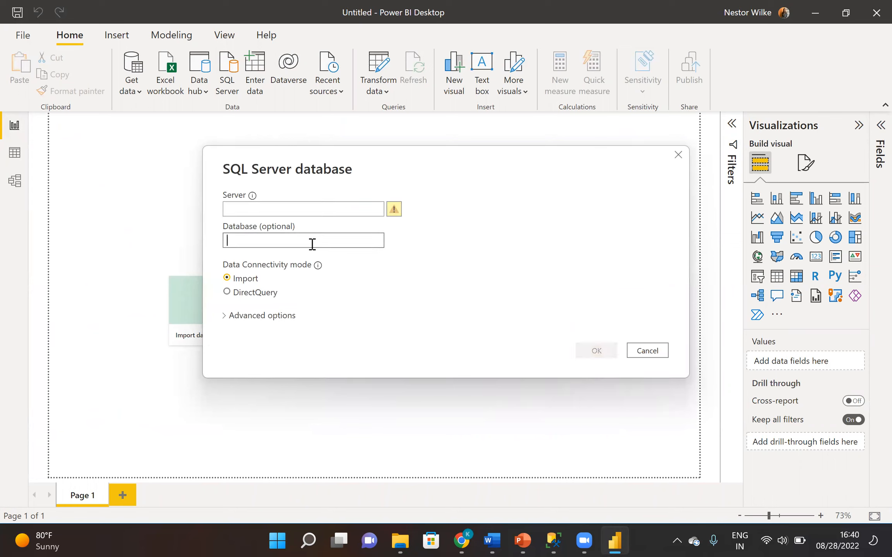
{"action": "left_click", "coordinate": [260, 316]}
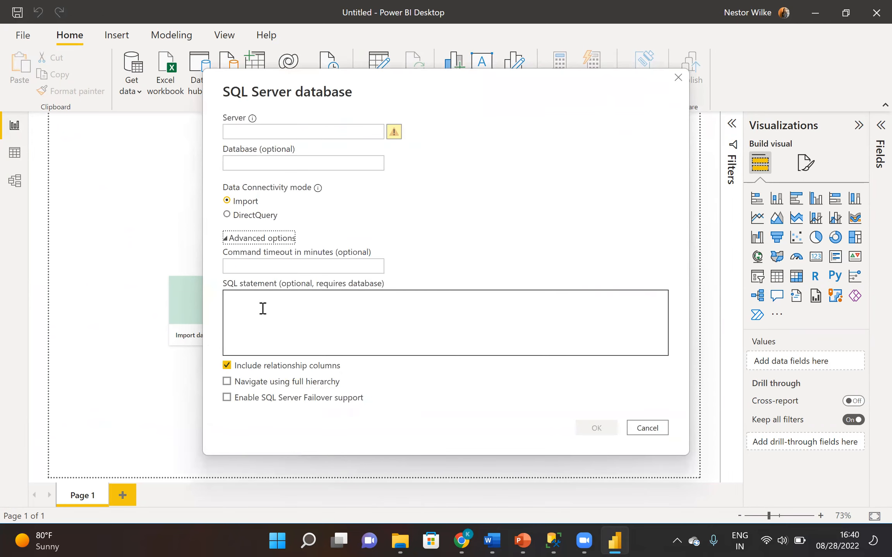
{"action": "left_click", "coordinate": [227, 322]}
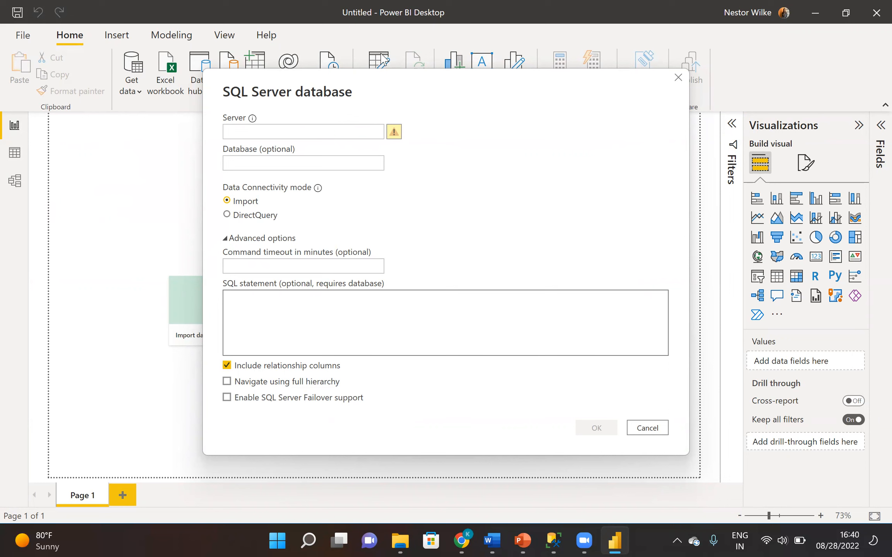
{"action": "left_click", "coordinate": [647, 428]}
{"action": "left_click", "coordinate": [305, 302]}
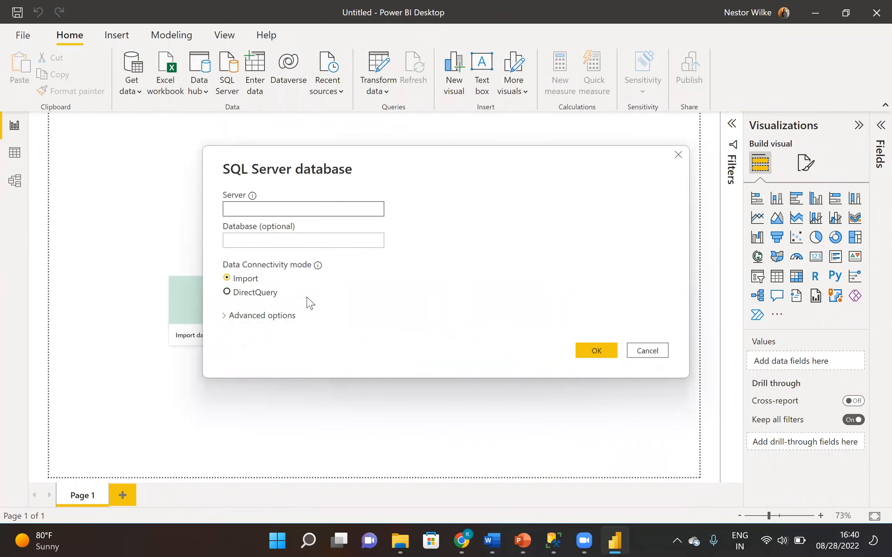
{"action": "left_click", "coordinate": [259, 316]}
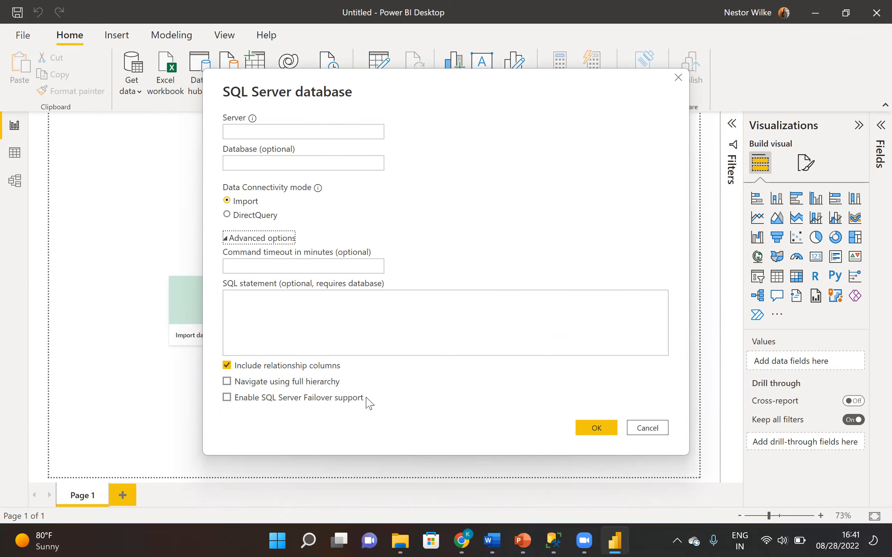
{"action": "left_click", "coordinate": [637, 429]}
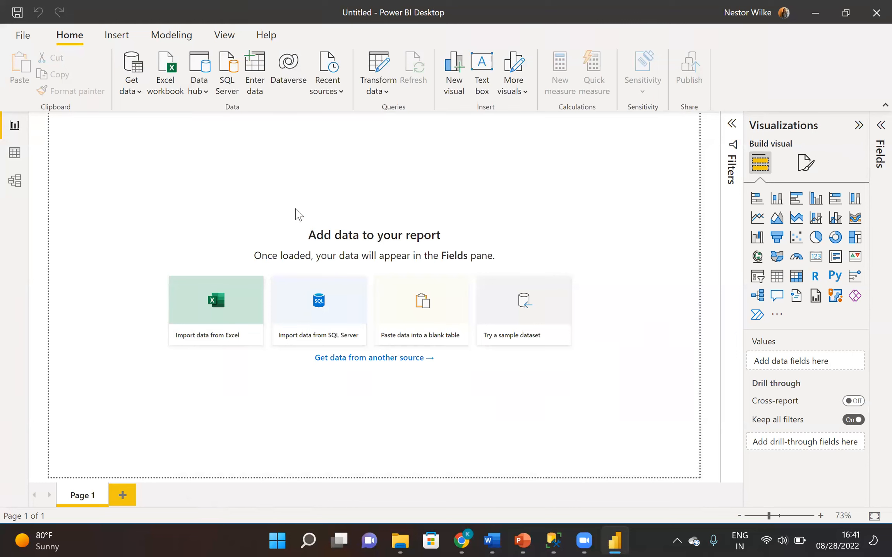